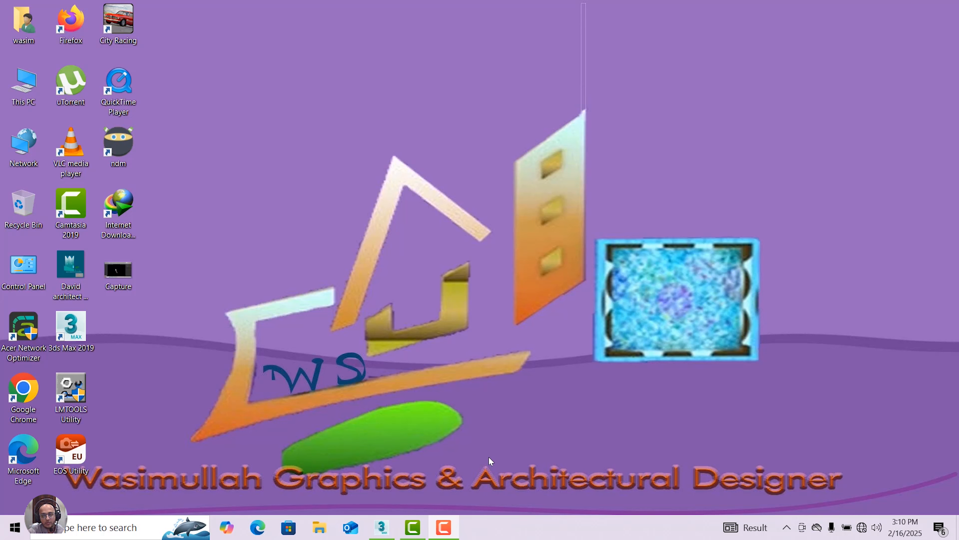
# Switch to 3ds Max and draw a box about 9'7" long, 7'4" wide and 1'6" high in the Perspective viewport
pyautogui.moveTo(387, 533)
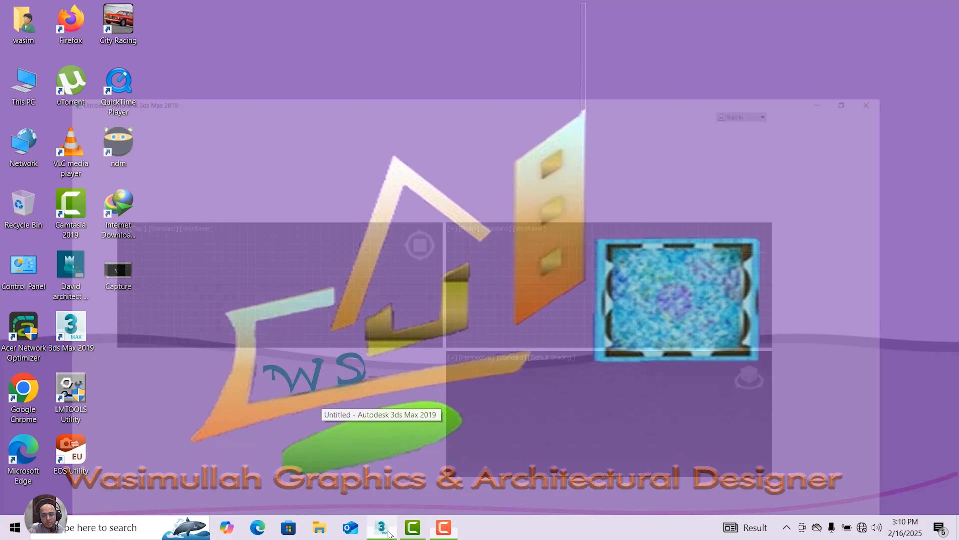
pyautogui.click(382, 472)
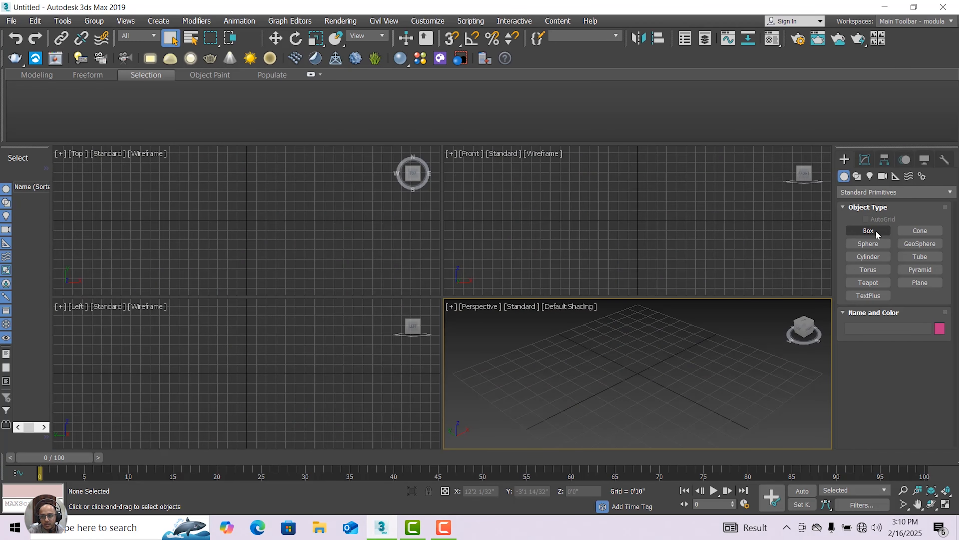
pyautogui.click(869, 231)
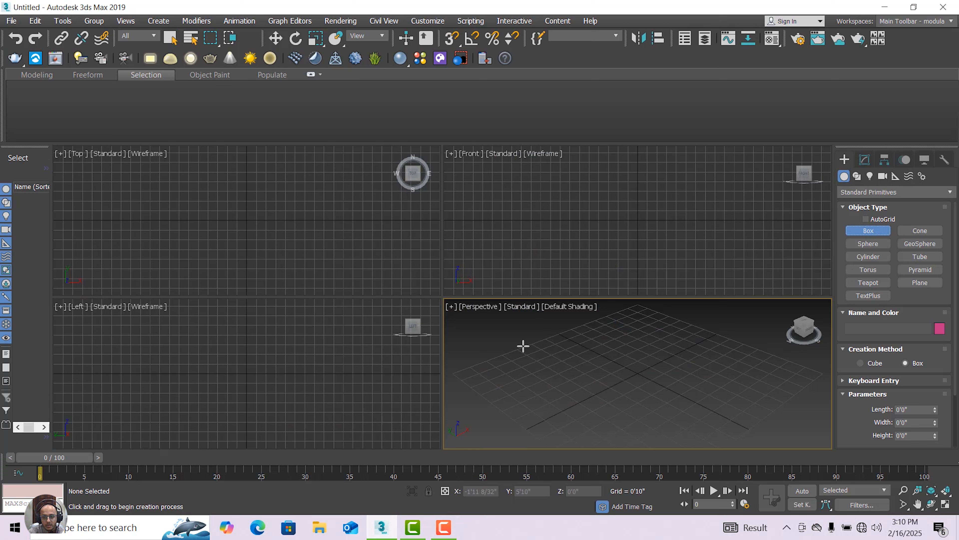
pyautogui.moveTo(499, 361); pyautogui.dragTo(756, 365)
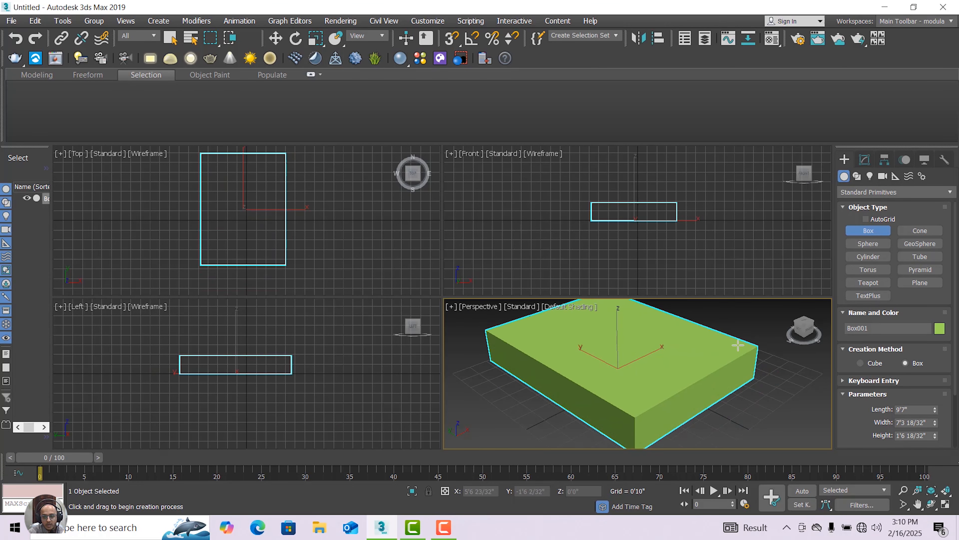
pyautogui.click(739, 346)
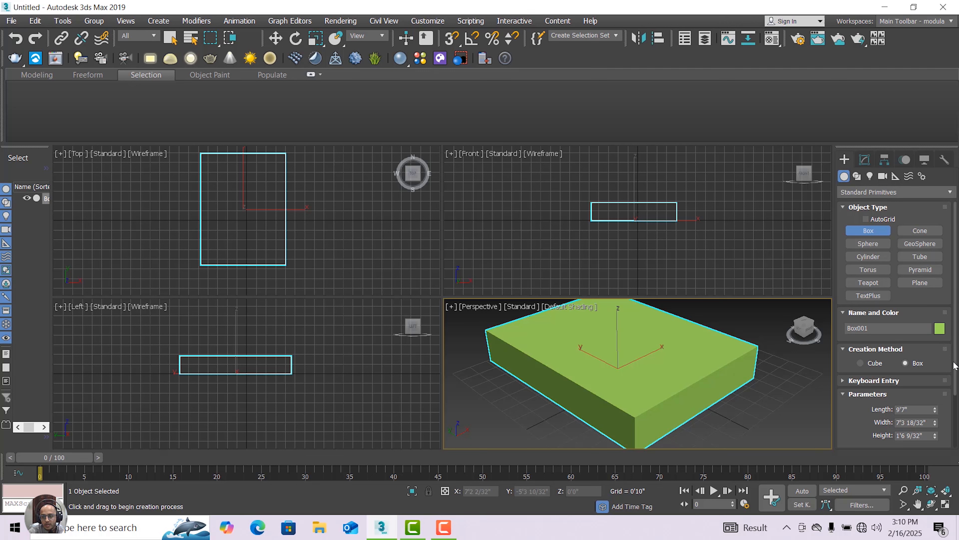
# Display the Perspective viewport with Edged Faces so the box's segments can be seen
pyautogui.scroll(-3, 946, 340)
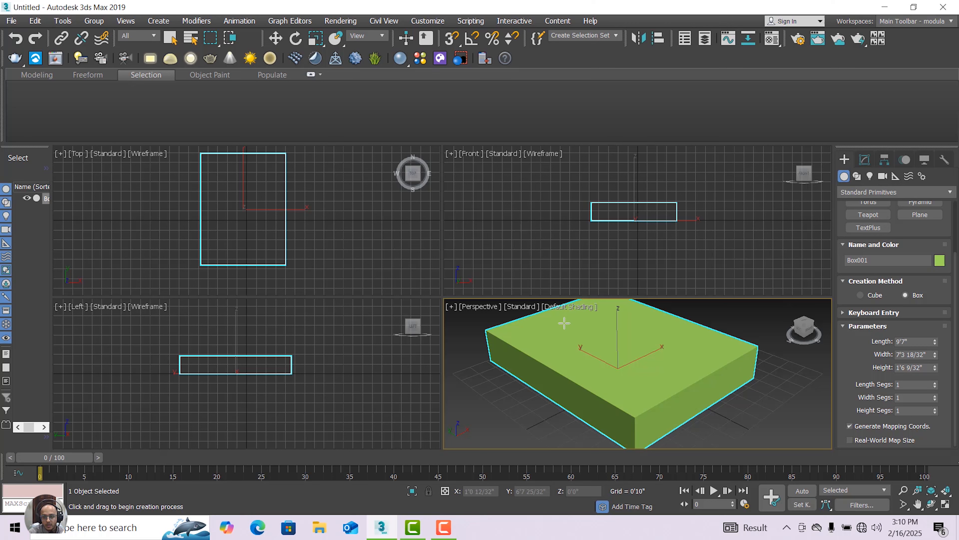
pyautogui.click(565, 310)
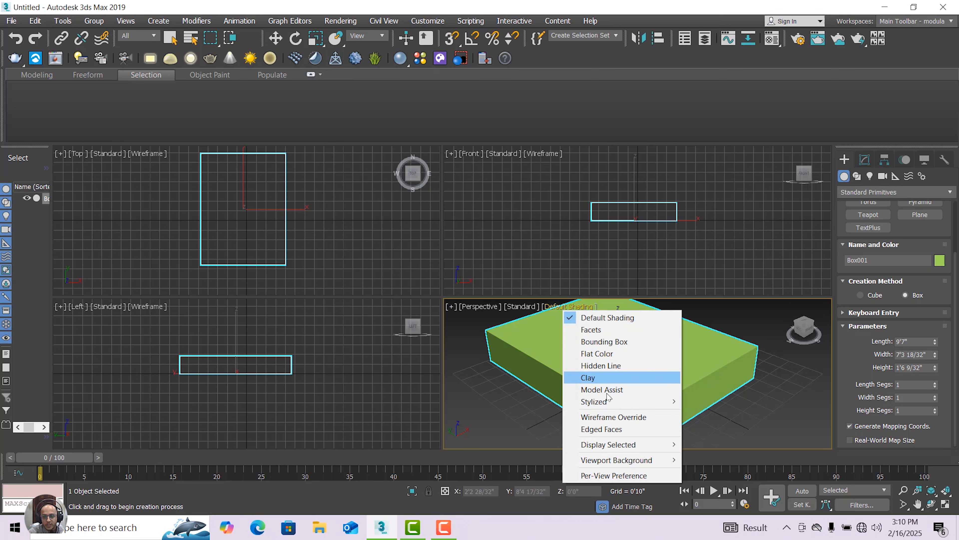
pyautogui.click(605, 428)
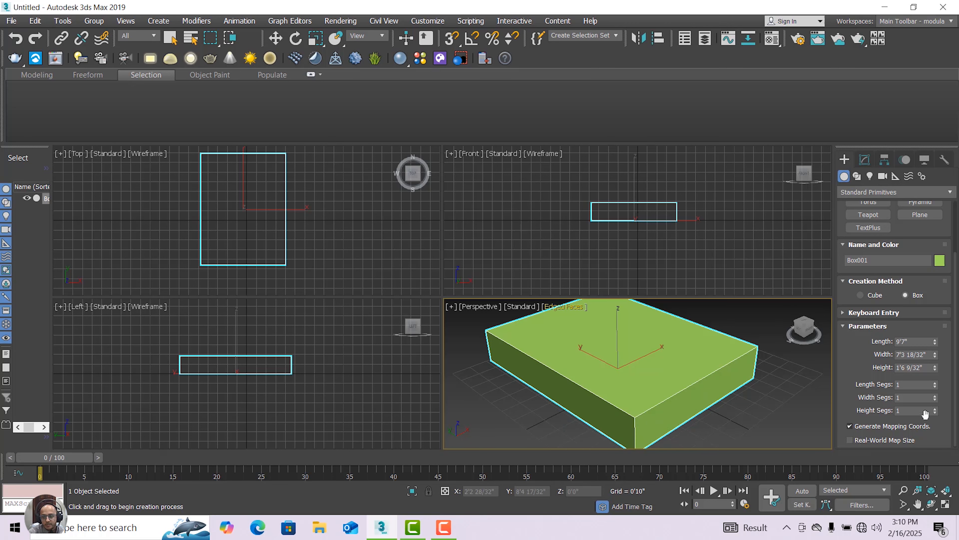
# Set the box to 5 length segments and 4 width segments
pyautogui.click(936, 383)
pyautogui.click(935, 382)
pyautogui.click(935, 382)
pyautogui.click(935, 382)
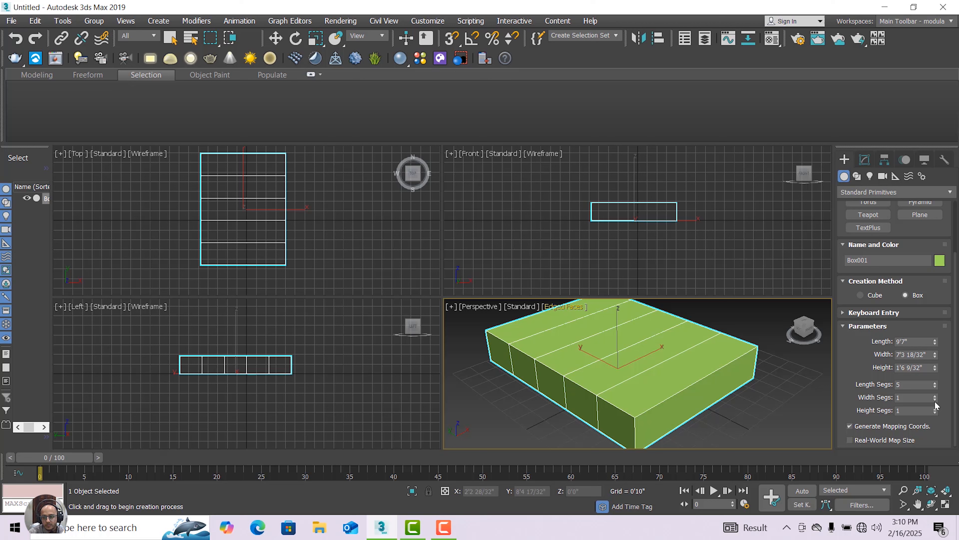
pyautogui.click(936, 395)
pyautogui.click(936, 395)
pyautogui.click(936, 395)
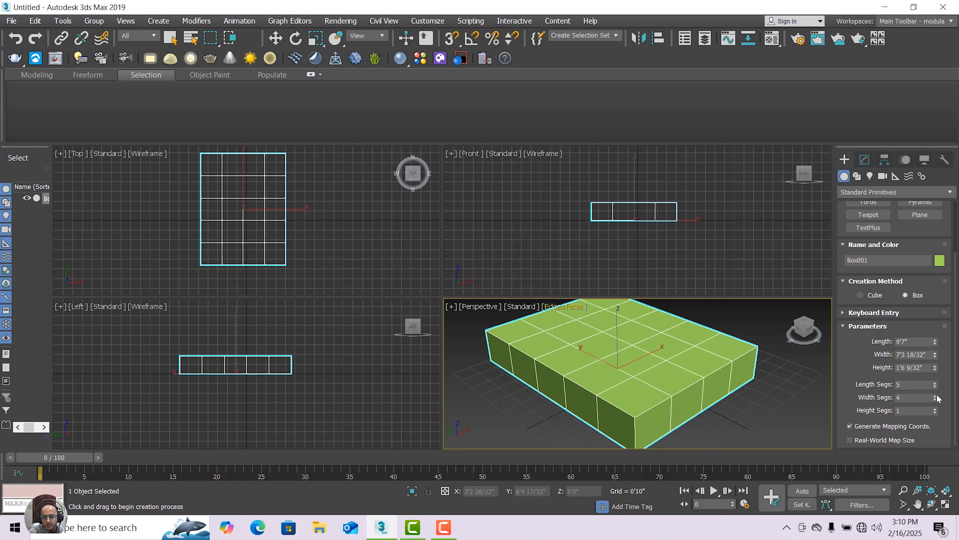
# Try raising the box's width segments through 5 and 6 up to 8, and bring them back to 4
pyautogui.click(936, 395)
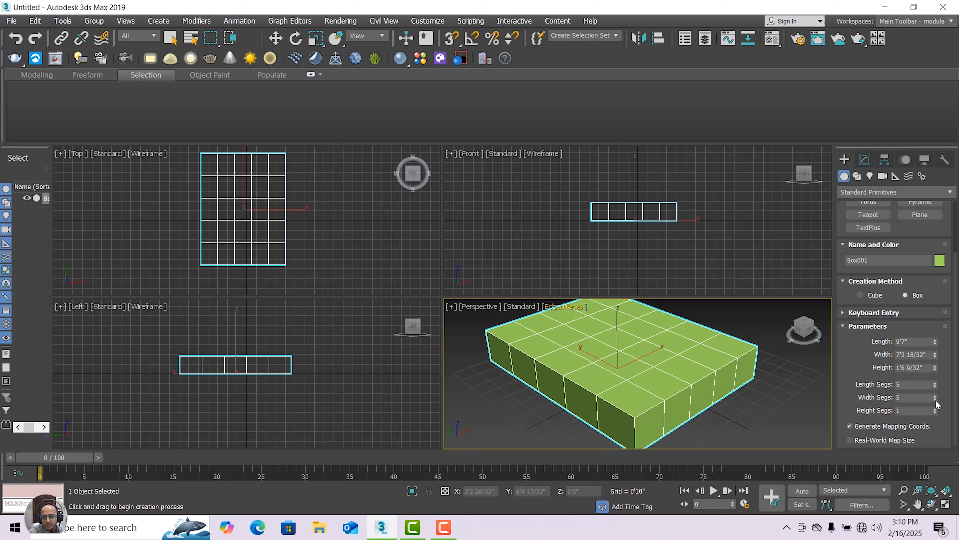
pyautogui.click(936, 397)
pyautogui.click(936, 397)
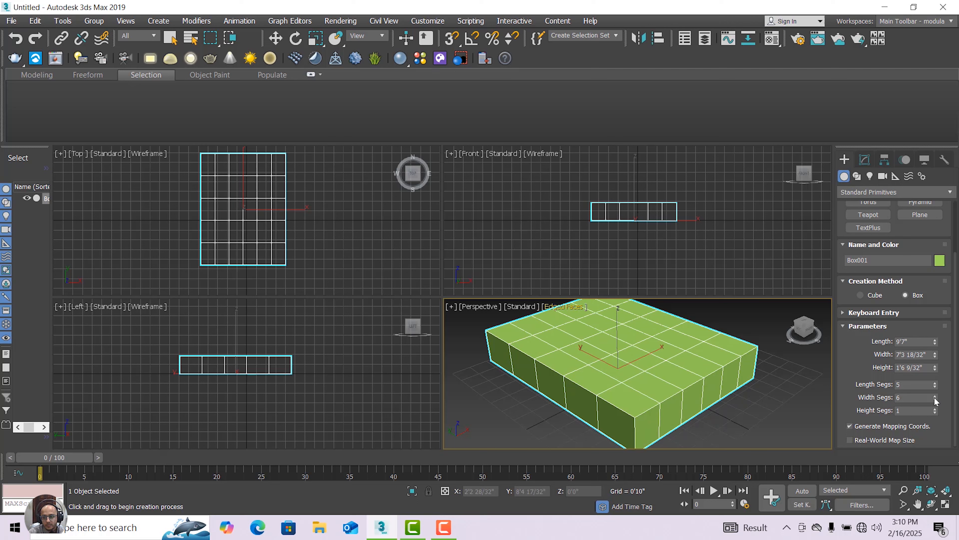
pyautogui.click(936, 397)
pyautogui.click(936, 397)
pyautogui.click(936, 397)
pyautogui.click(935, 399)
pyautogui.click(935, 400)
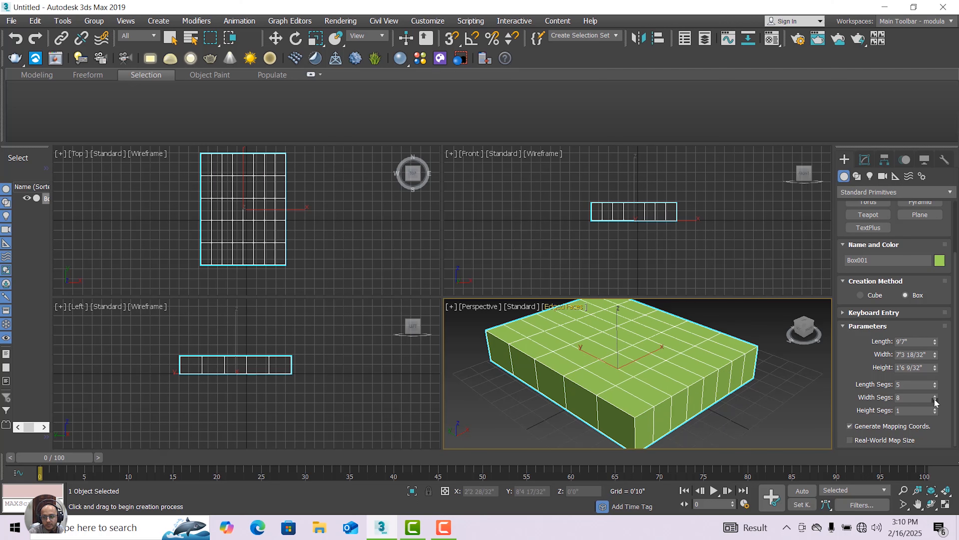
pyautogui.click(935, 399)
pyautogui.click(936, 400)
pyautogui.click(936, 400)
pyautogui.click(936, 399)
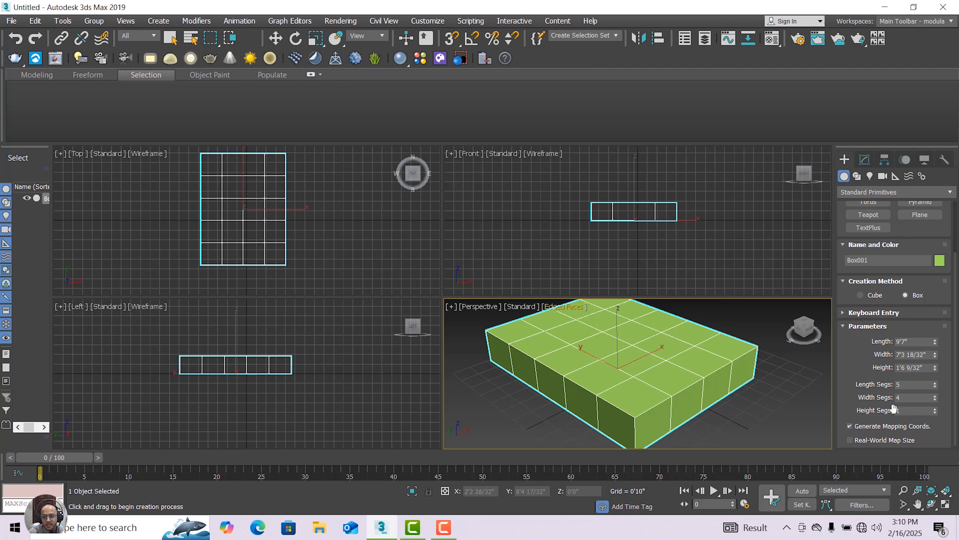
# Try 6 and 2 width segments on the box, and restore the count to 4
pyautogui.click(936, 395)
pyautogui.click(936, 396)
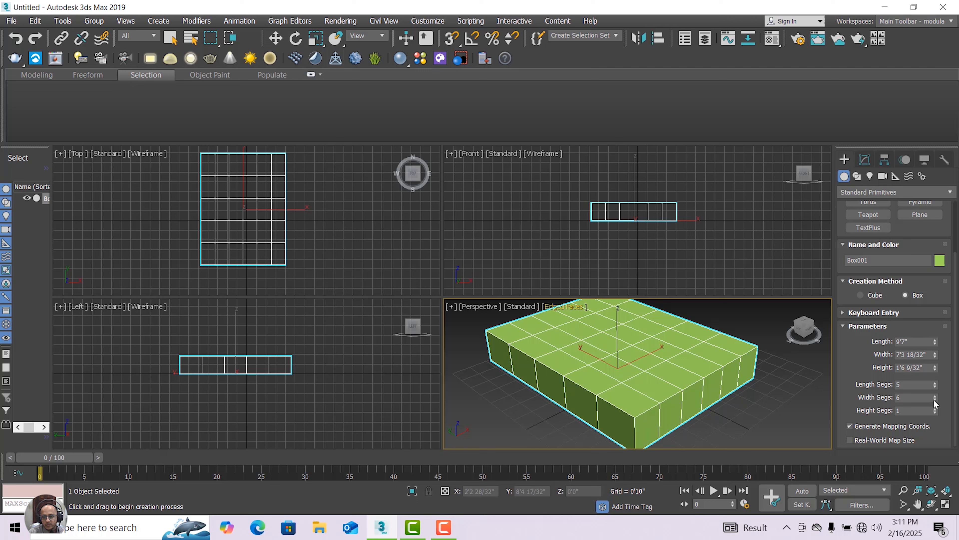
pyautogui.click(935, 400)
pyautogui.click(935, 399)
pyautogui.click(935, 400)
pyautogui.click(935, 400)
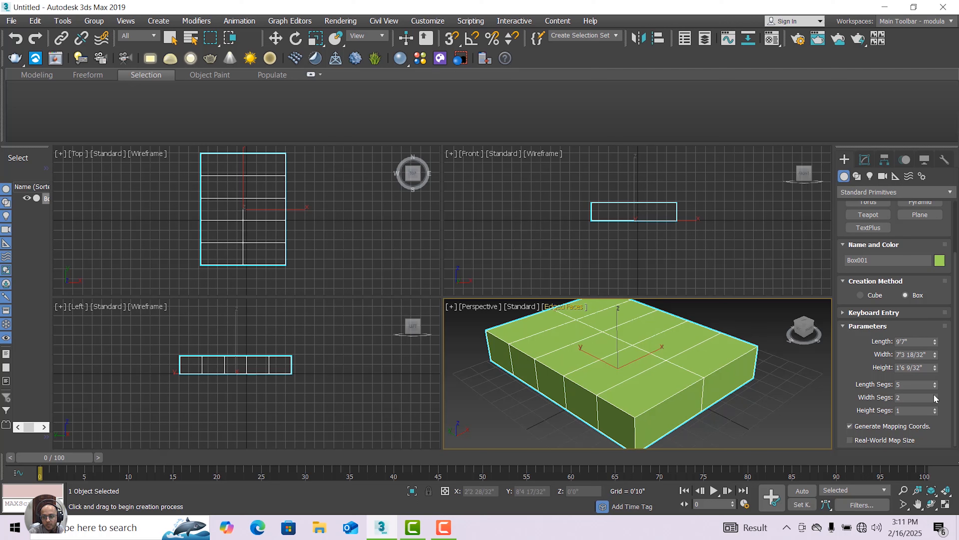
pyautogui.click(936, 395)
pyautogui.click(935, 396)
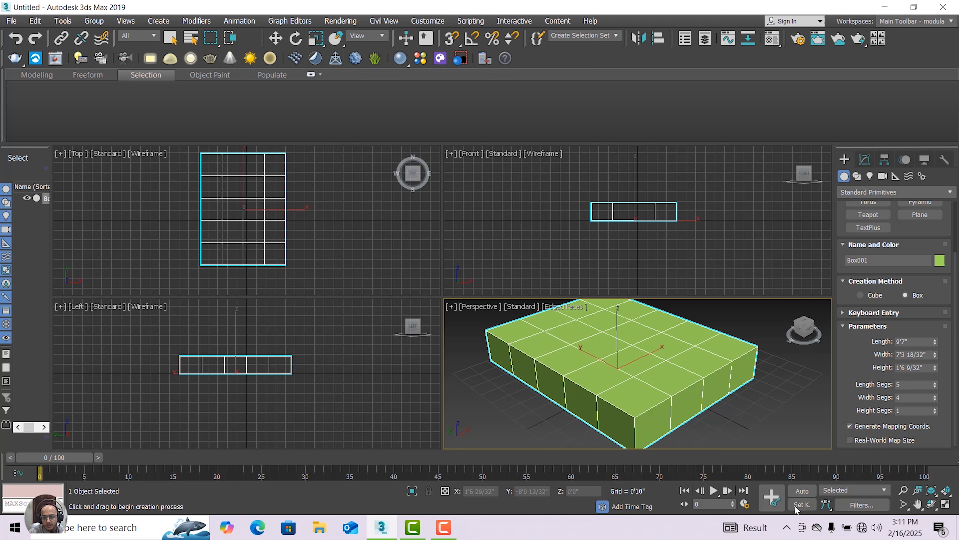
# Activate the Move tool and add an Edit Poly modifier to the segmented box
pyautogui.hotkey('ctrl', 'r')
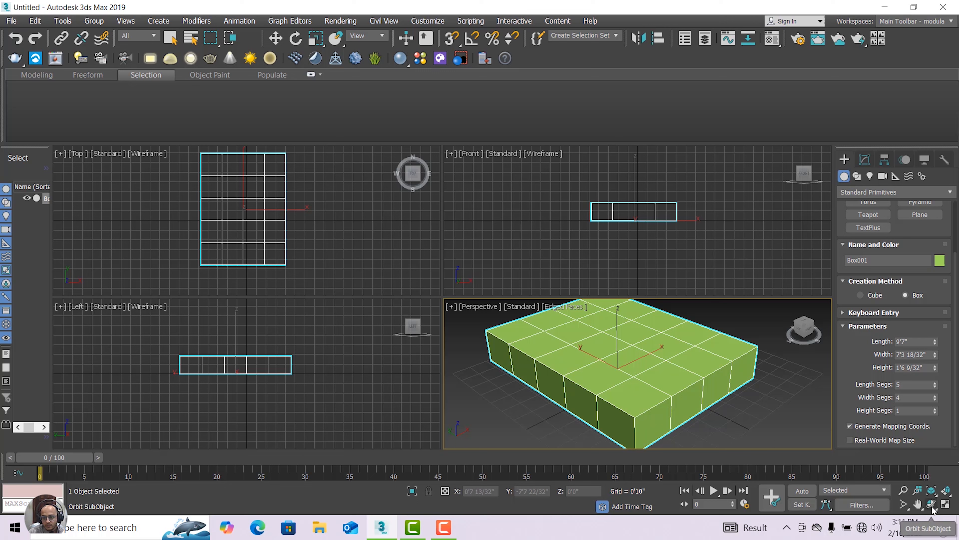
pyautogui.moveTo(631, 397); pyautogui.dragTo(747, 390)
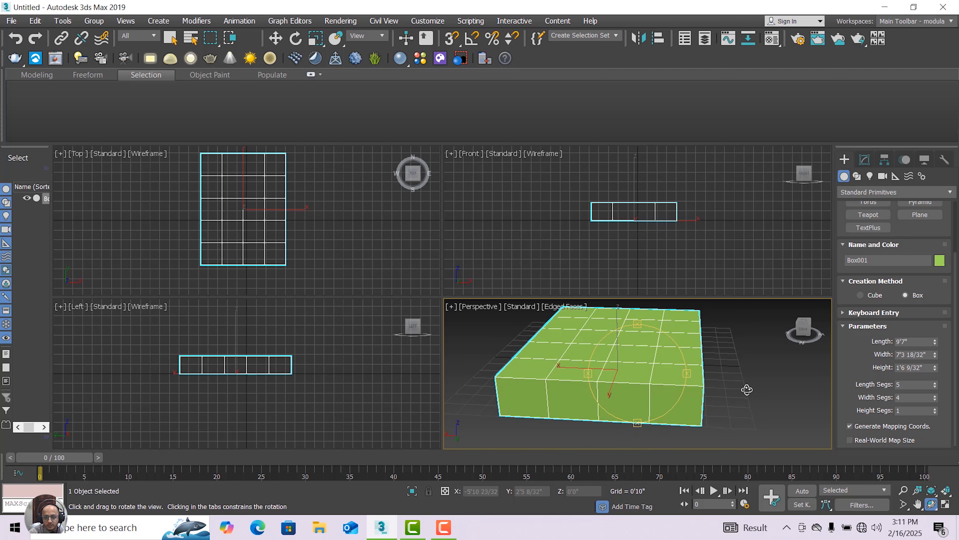
pyautogui.click(276, 38)
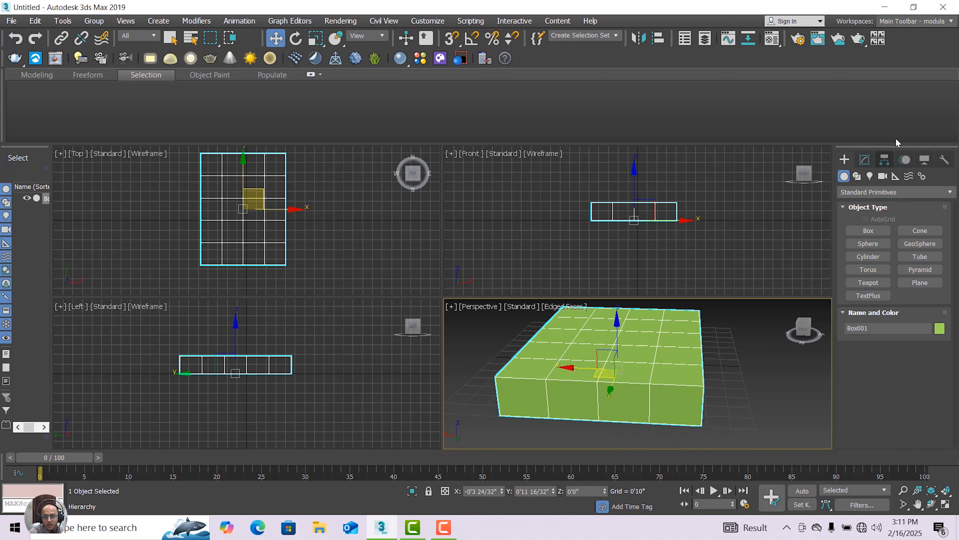
pyautogui.click(865, 160)
pyautogui.click(935, 196)
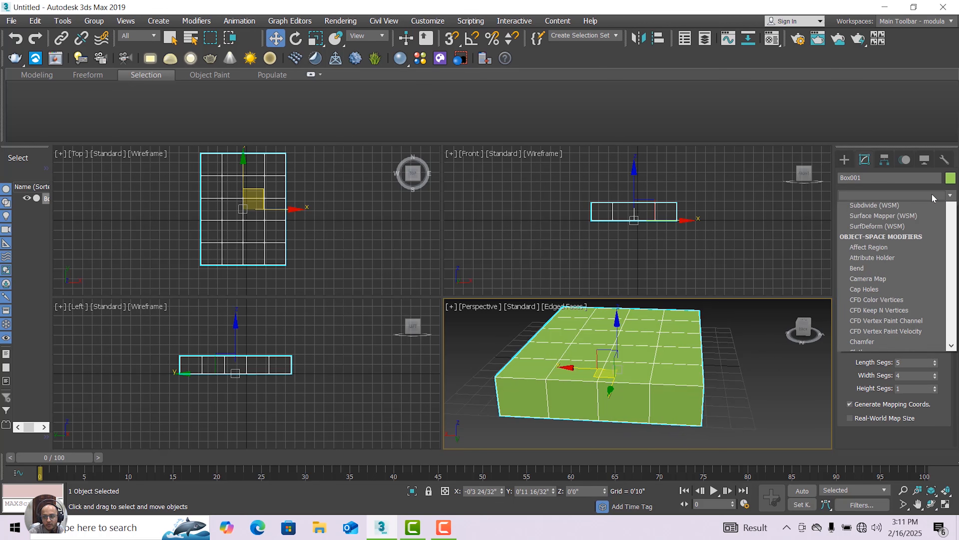
pyautogui.scroll(-12, 882, 242)
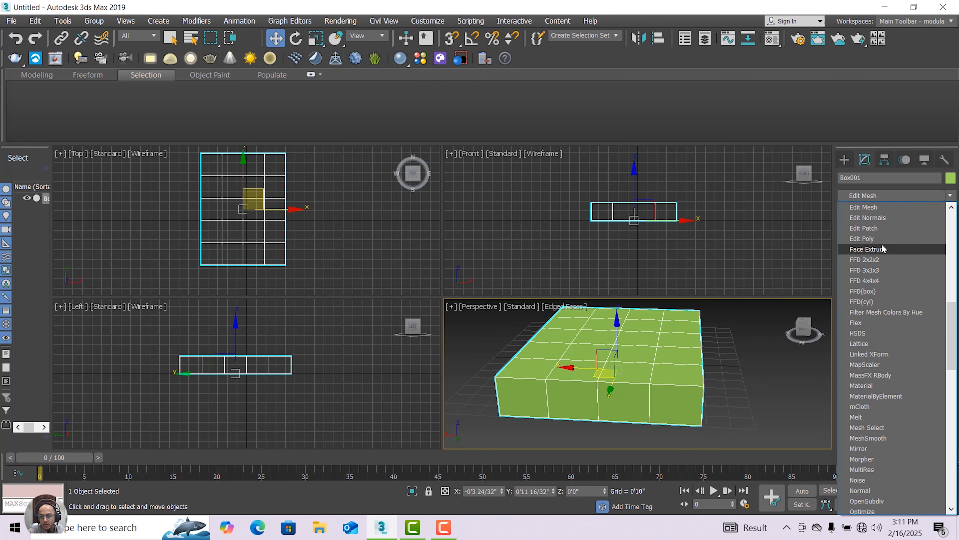
pyautogui.click(881, 239)
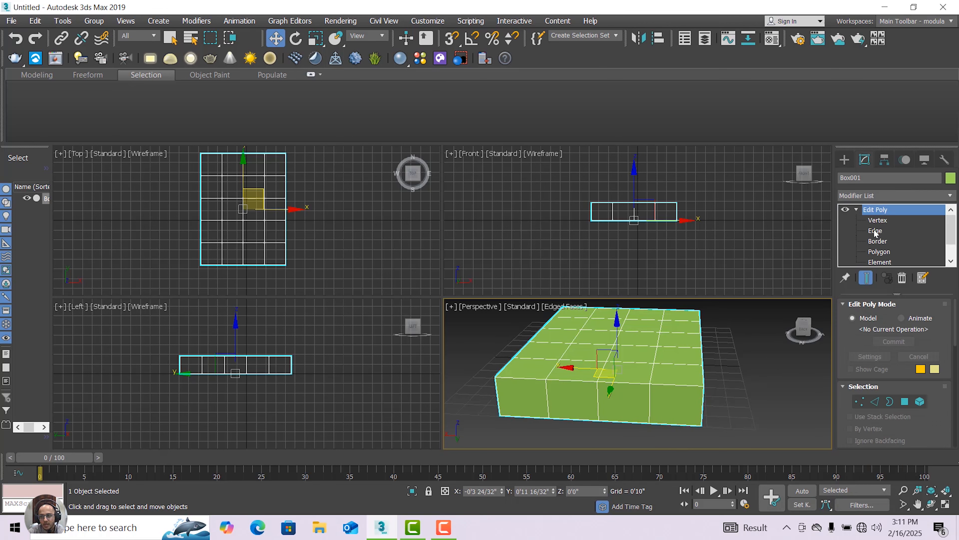
# At Edge level, select the upper and lower edges of the corner segment on the box's near end face
pyautogui.click(876, 231)
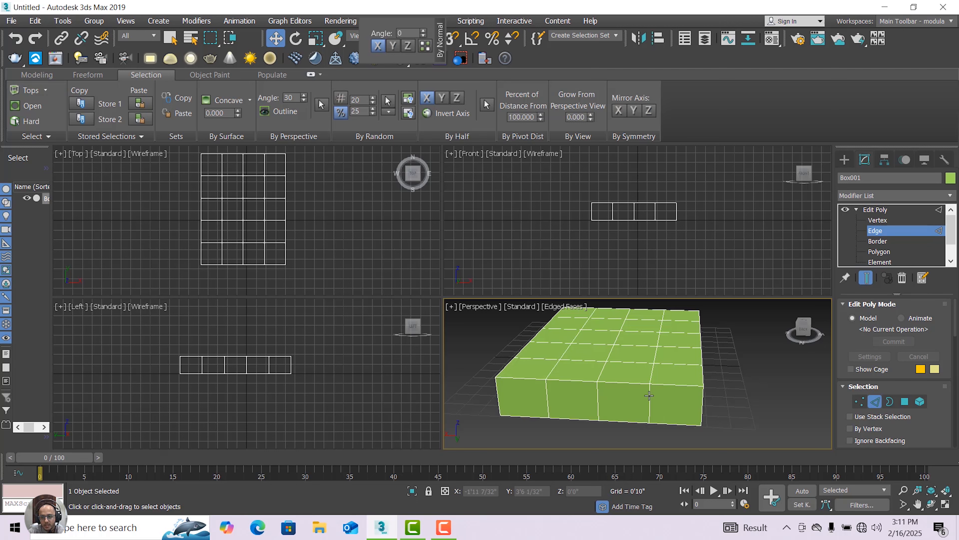
pyautogui.scroll(5, 649, 395)
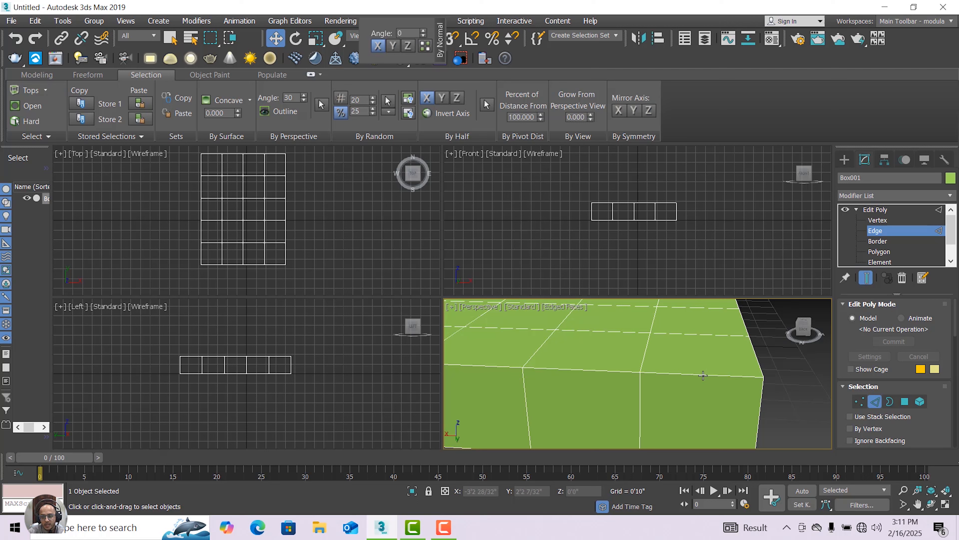
pyautogui.click(703, 373)
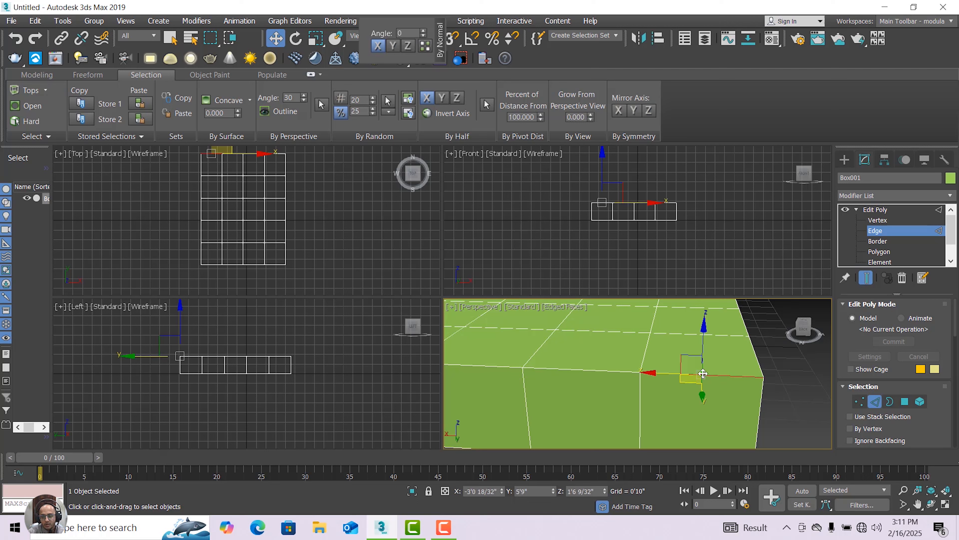
pyautogui.moveTo(703, 373); pyautogui.dragTo(705, 356, button='middle')
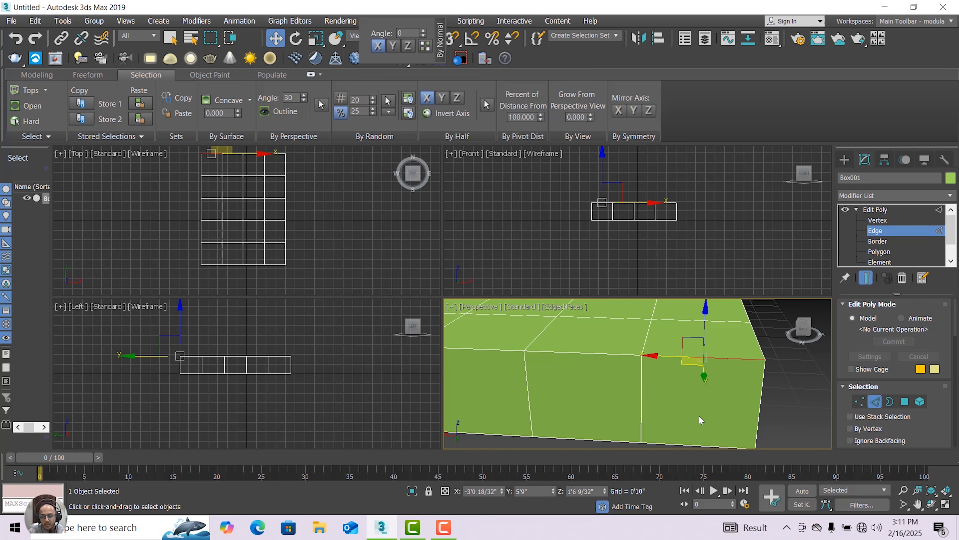
pyautogui.click(692, 446)
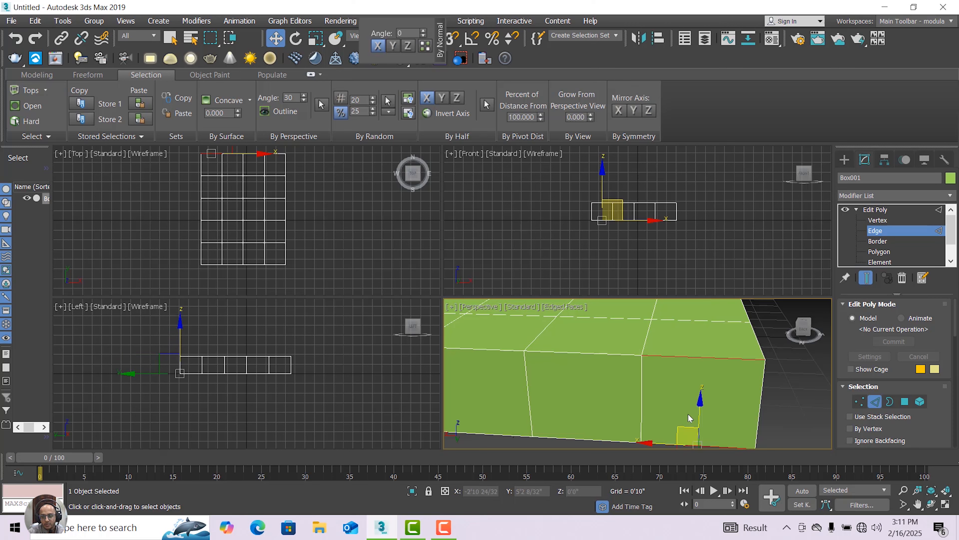
pyautogui.scroll(-3, 690, 416)
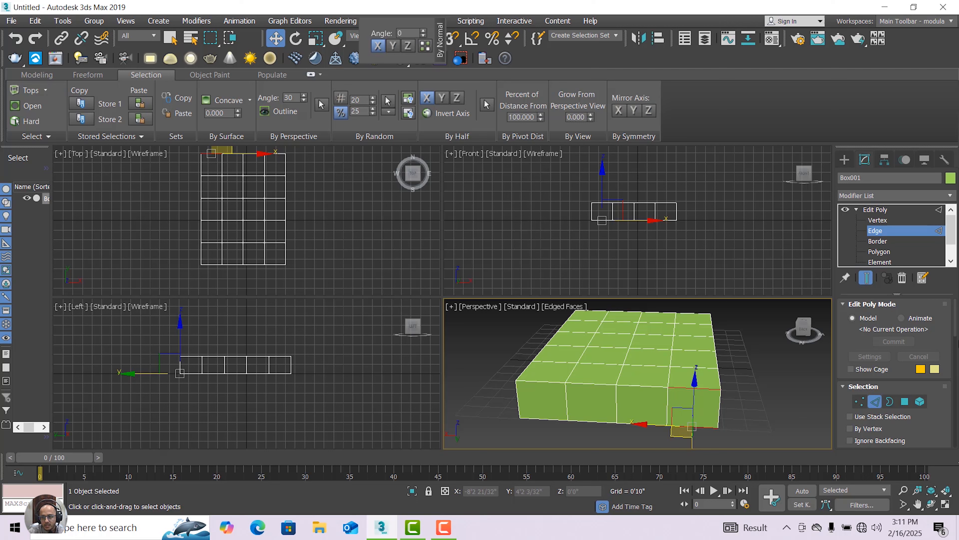
# Connect the two selected edges with 1 segment, pinch 0 and slide 88, placing the new edge beside the neighbouring vertical edge
pyautogui.scroll(-10, 895, 375)
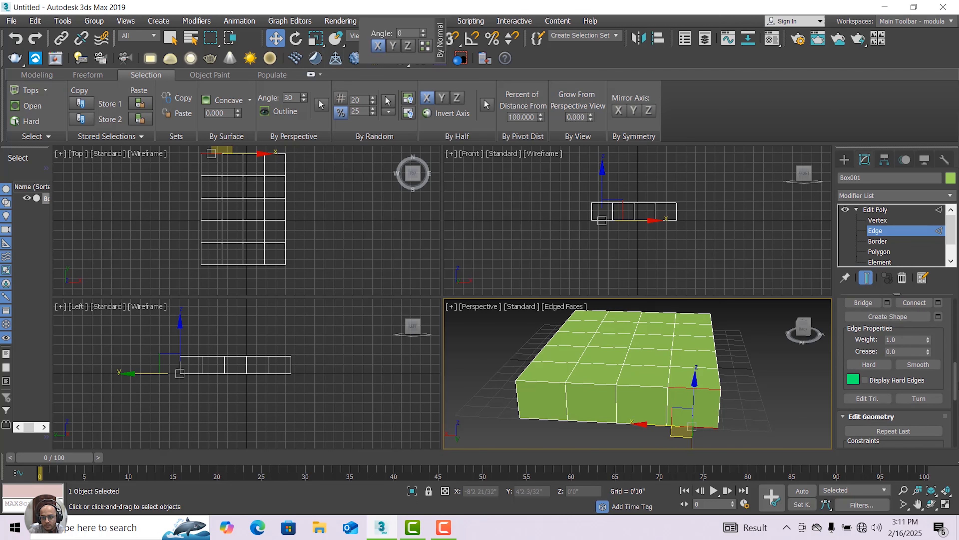
pyautogui.scroll(3, 895, 374)
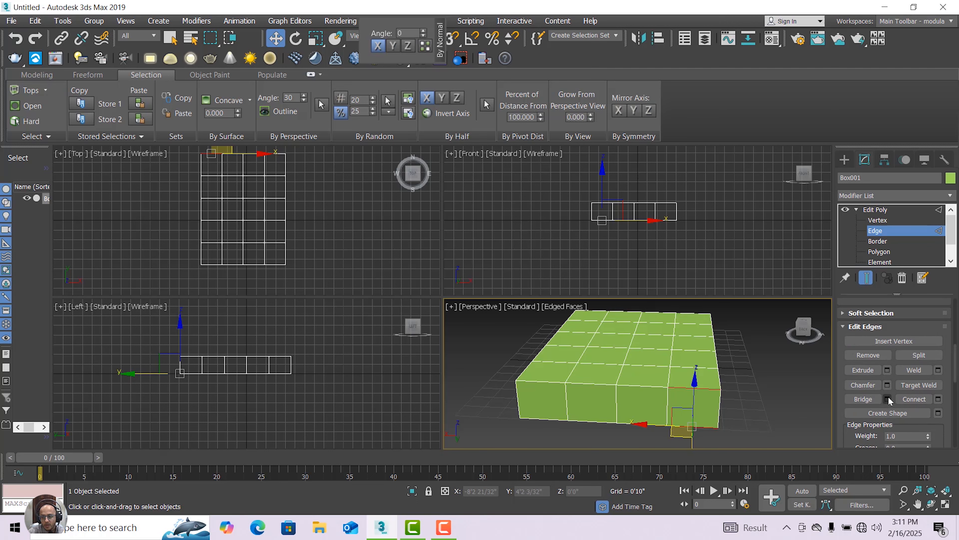
pyautogui.click(938, 399)
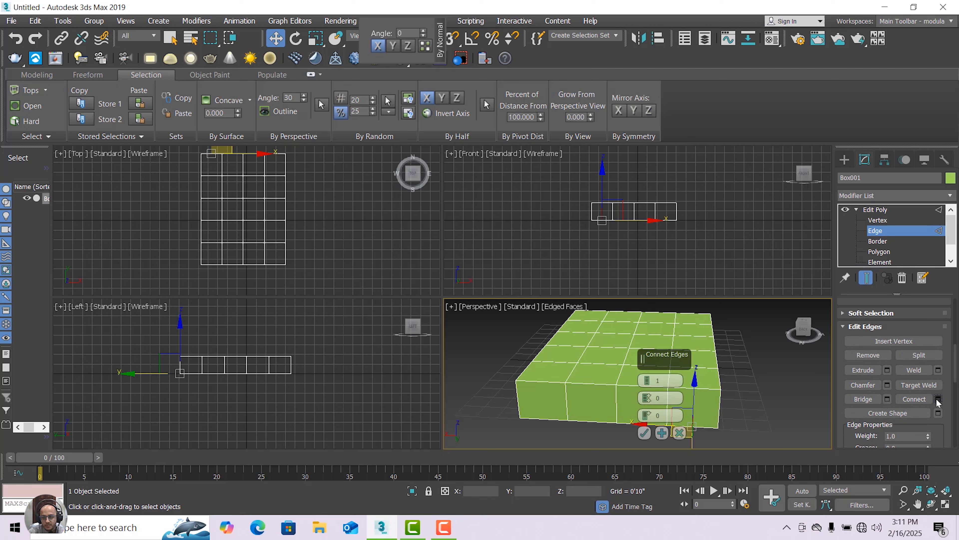
pyautogui.scroll(3, 721, 423)
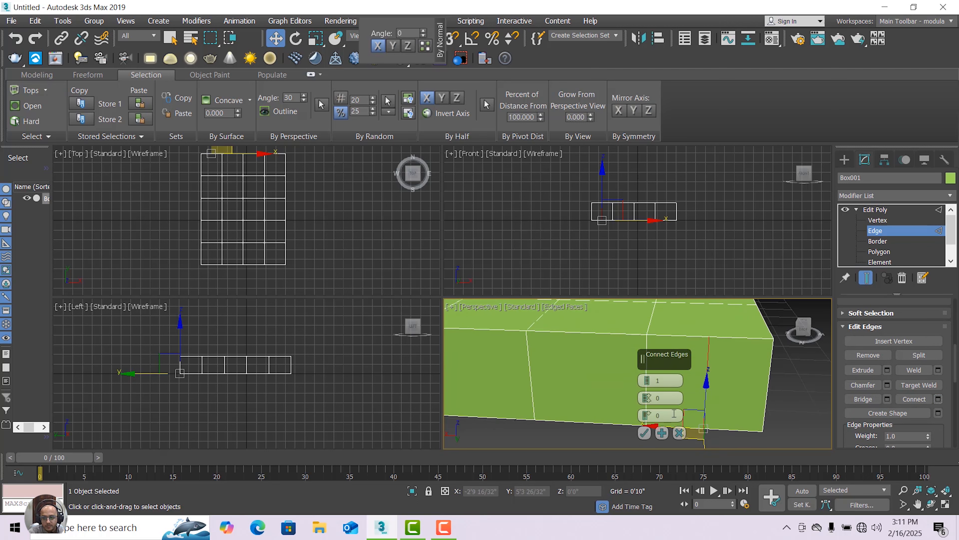
pyautogui.moveTo(644, 423); pyautogui.dragTo(658, 242)
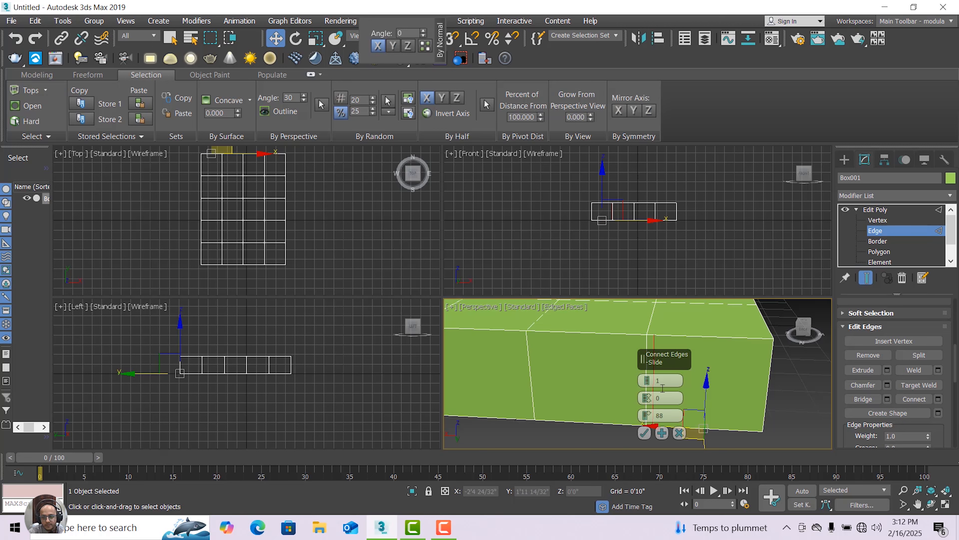
pyautogui.click(644, 433)
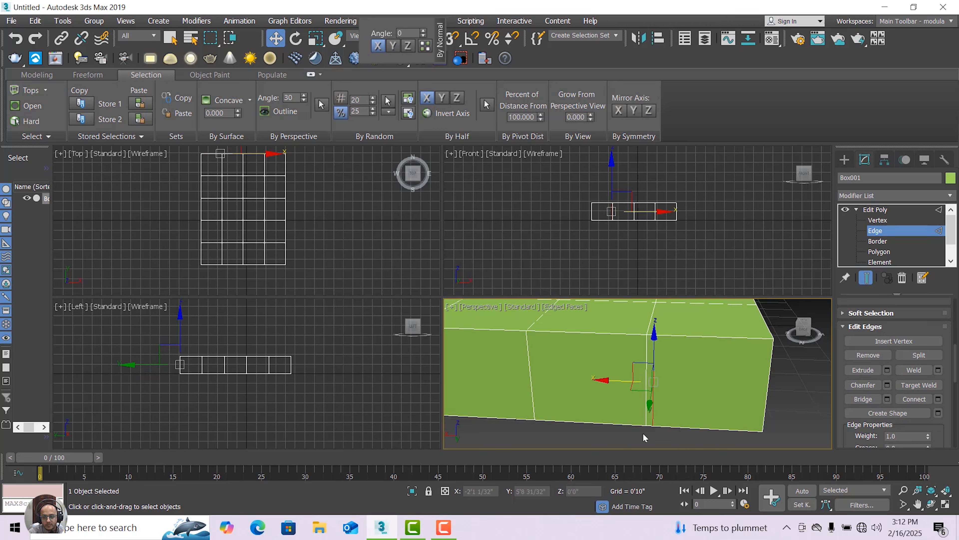
# Select the upper and lower edges of the second end-face segment and connect them with 1 segment, pinch 0 and slide 88
pyautogui.click(598, 332)
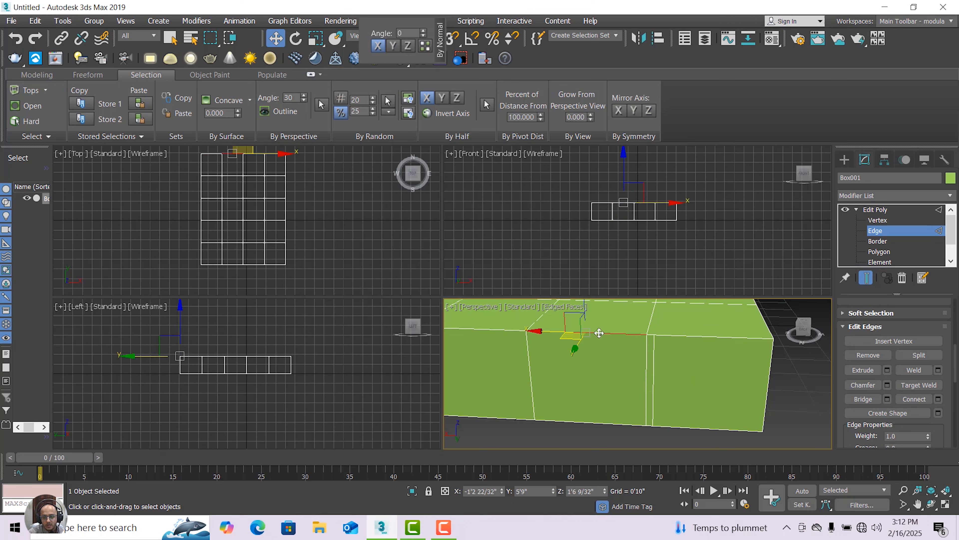
pyautogui.click(602, 425)
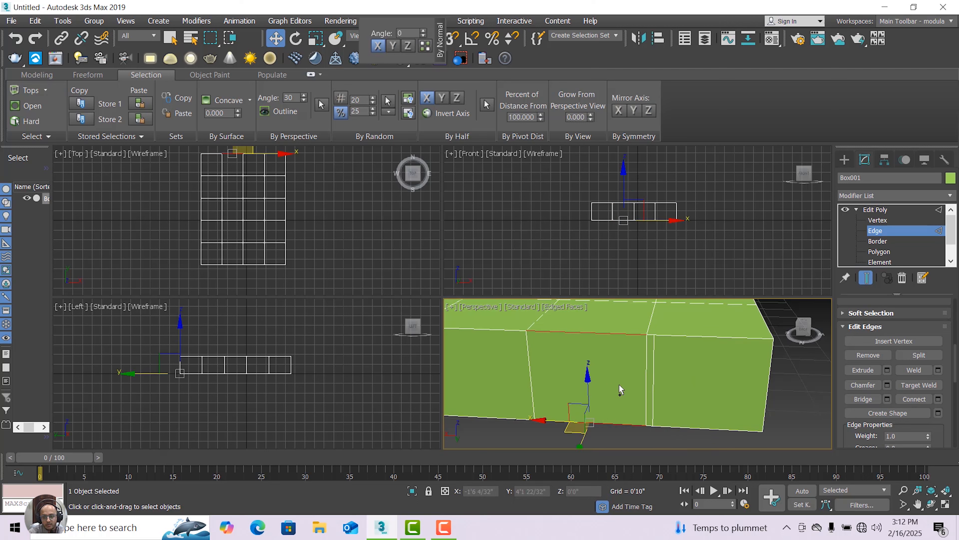
pyautogui.scroll(-4, 619, 391)
pyautogui.scroll(5, 609, 377)
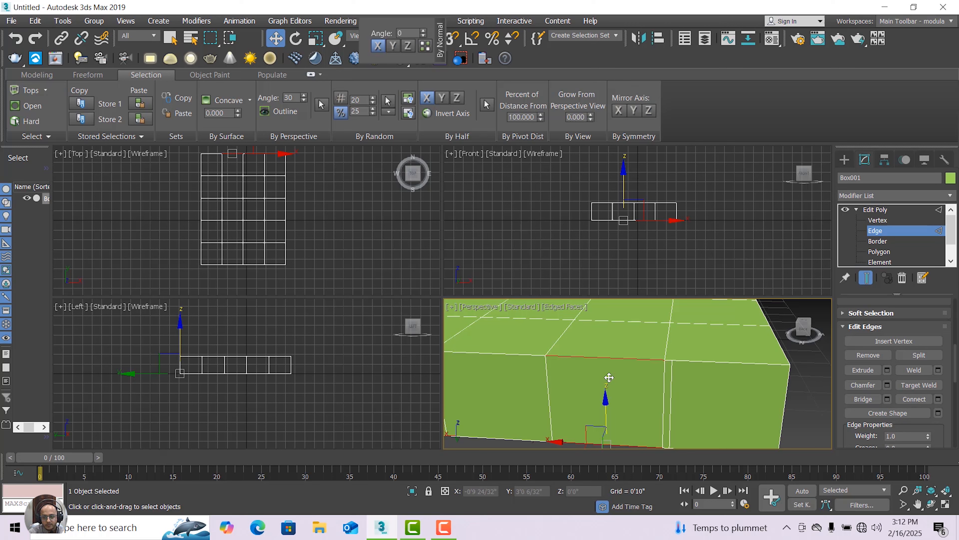
pyautogui.scroll(-5, 609, 377)
pyautogui.scroll(5, 609, 378)
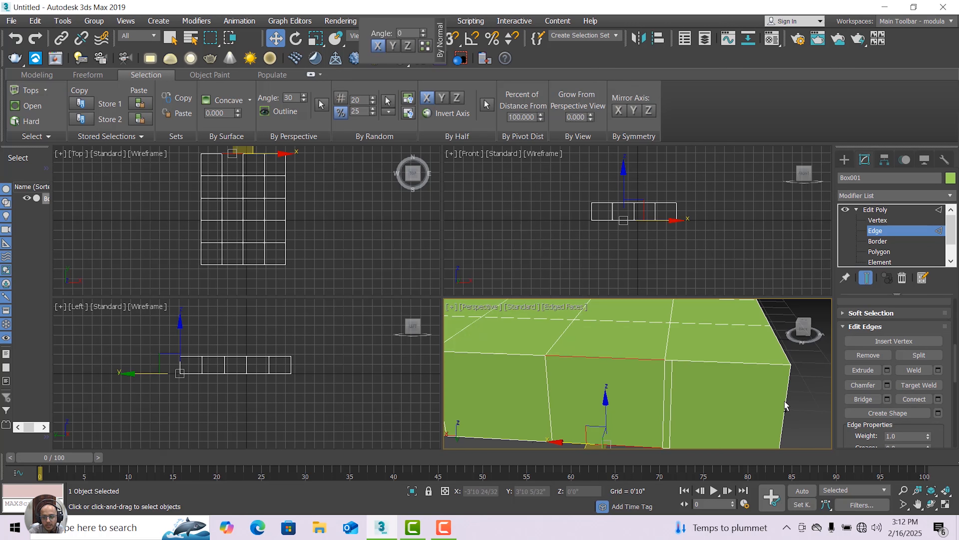
pyautogui.click(938, 399)
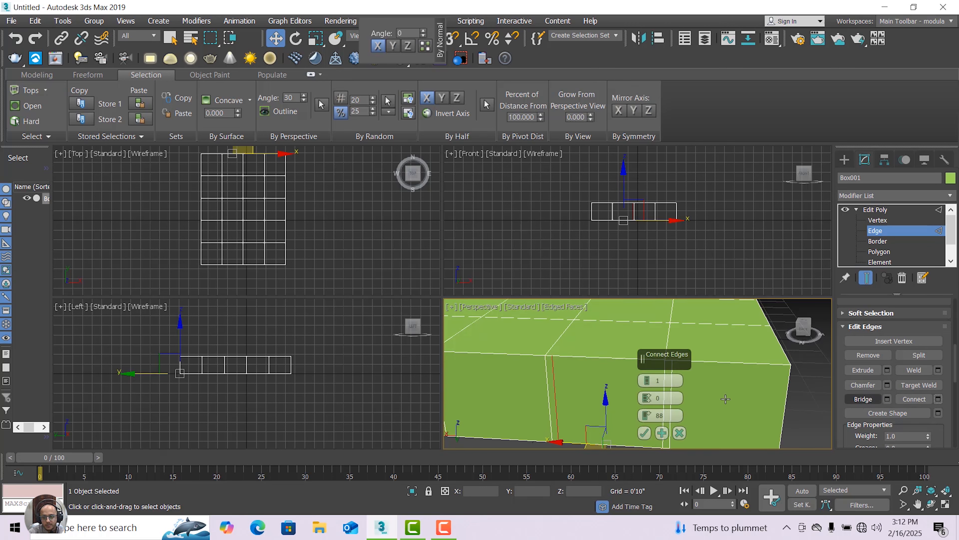
pyautogui.click(644, 434)
# Connect the upper and lower edges of the third end-face segment with 1 segment, pinch 0 and slide 88
pyautogui.scroll(-5, 633, 427)
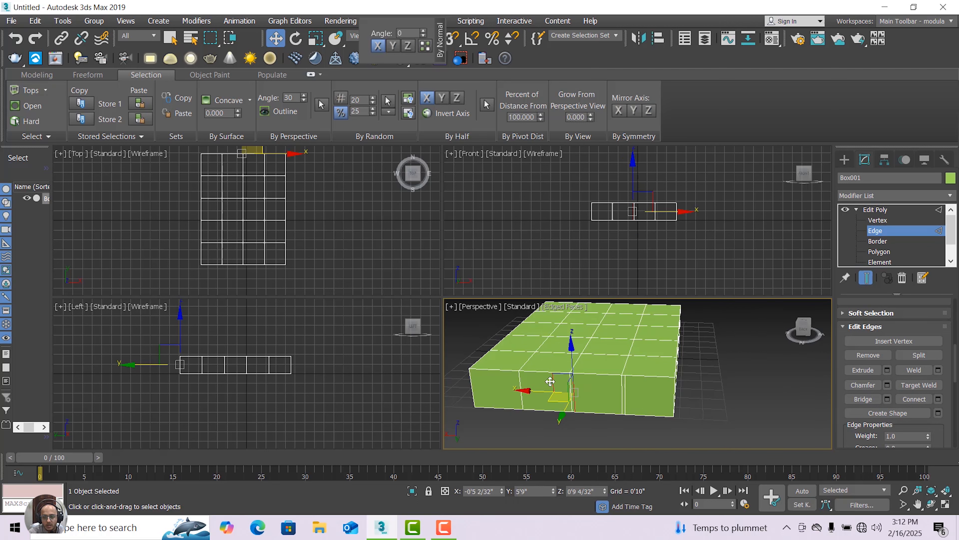
pyautogui.click(536, 372)
pyautogui.click(544, 409)
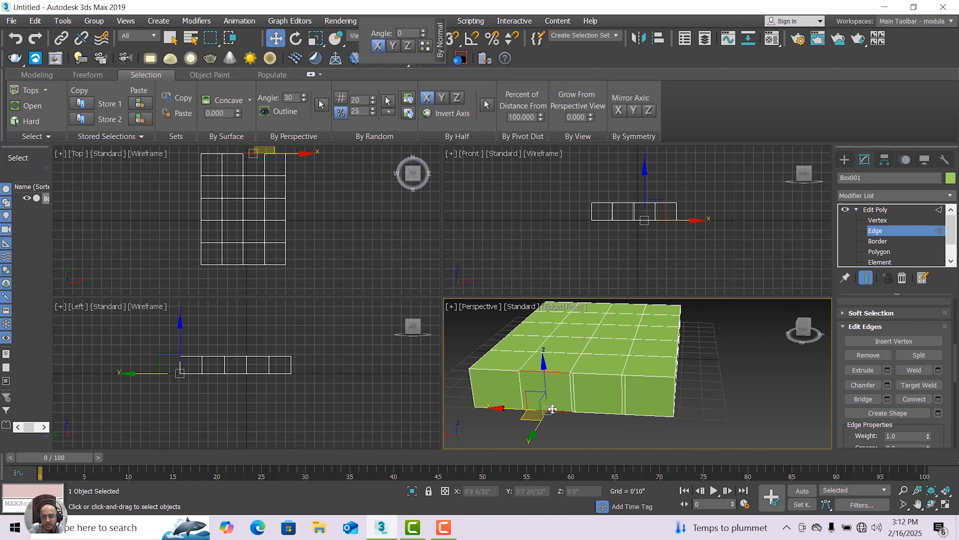
pyautogui.click(939, 400)
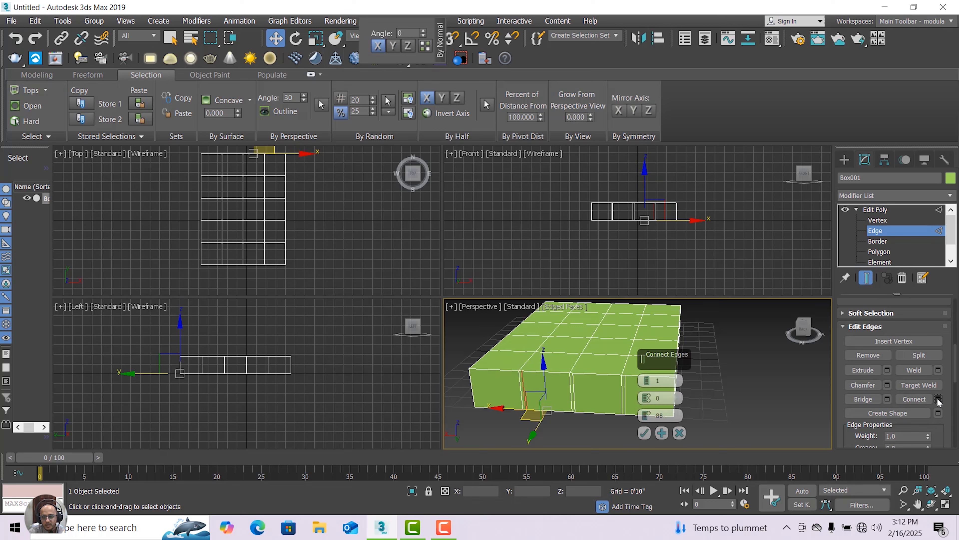
pyautogui.click(645, 433)
# At Polygon level, select the four wide polygons of the near end face, leaving out the narrow strips between them
pyautogui.scroll(3, 535, 404)
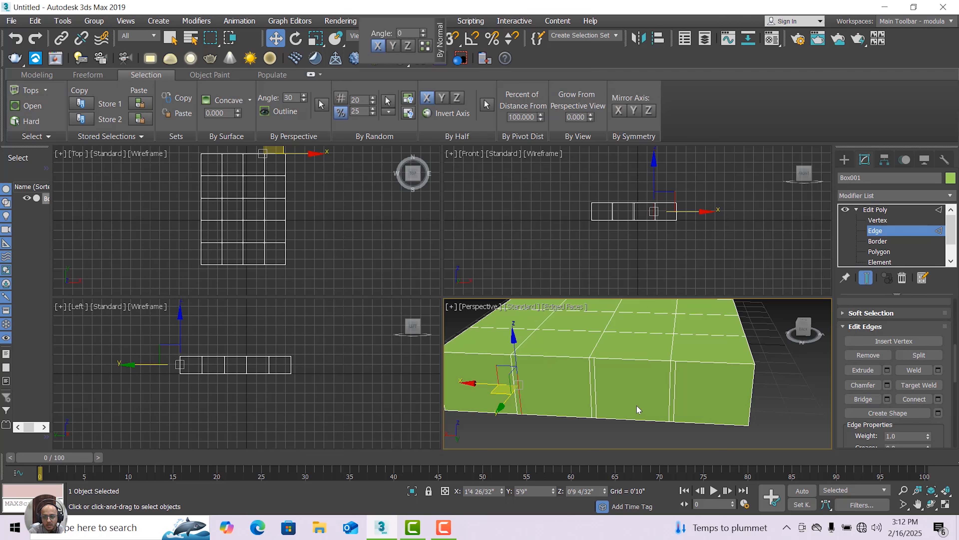
pyautogui.click(880, 252)
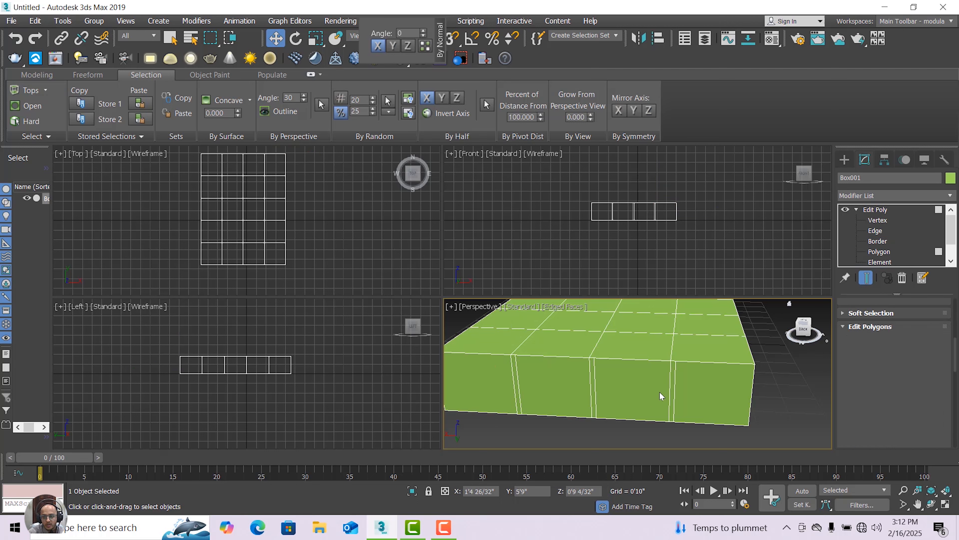
pyautogui.click(719, 389)
pyautogui.keyDown('ctrl'); pyautogui.click(642, 398); pyautogui.keyUp('ctrl')
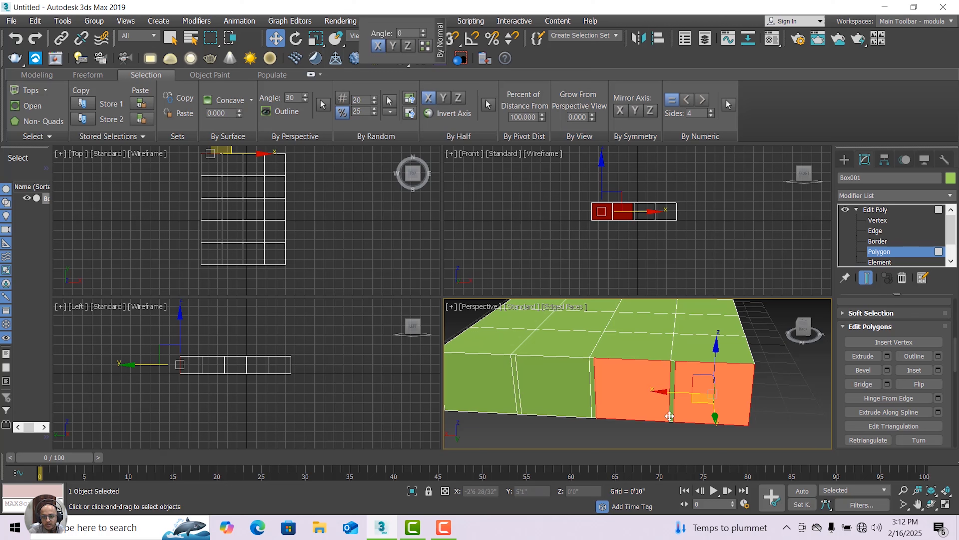
pyautogui.keyDown('ctrl'); pyautogui.click(572, 397); pyautogui.keyUp('ctrl')
pyautogui.keyDown('ctrl'); pyautogui.click(491, 397); pyautogui.keyUp('ctrl')
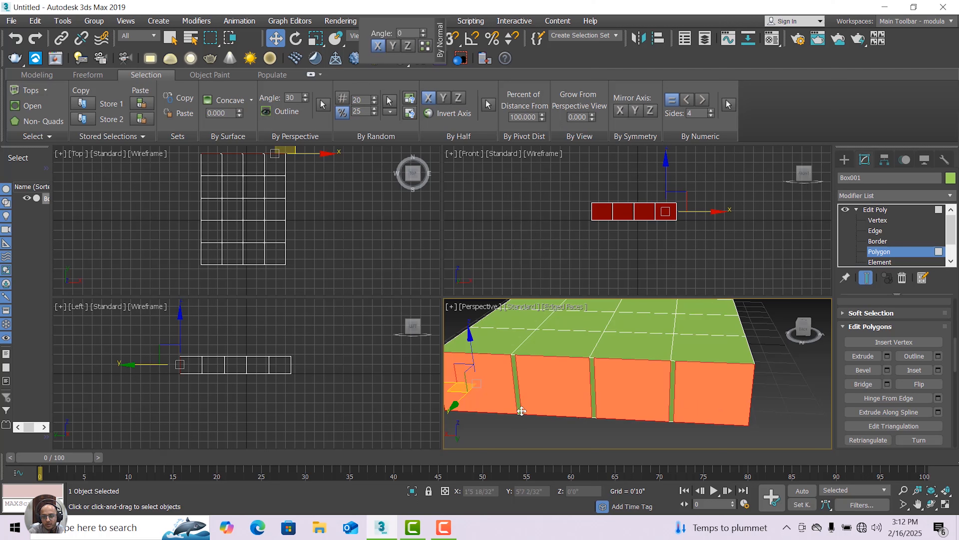
pyautogui.click(781, 403)
pyautogui.click(723, 402)
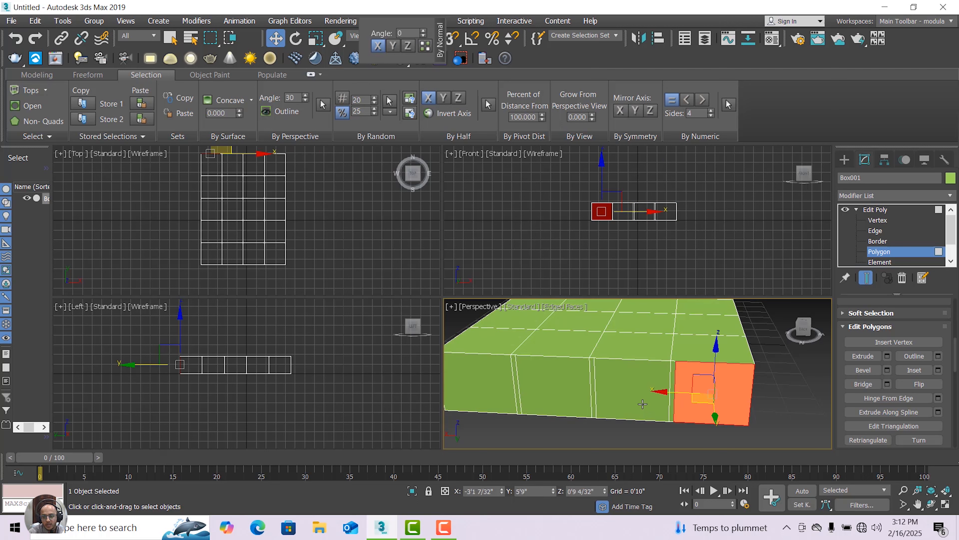
pyautogui.keyDown('ctrl'); pyautogui.click(642, 403); pyautogui.keyUp('ctrl')
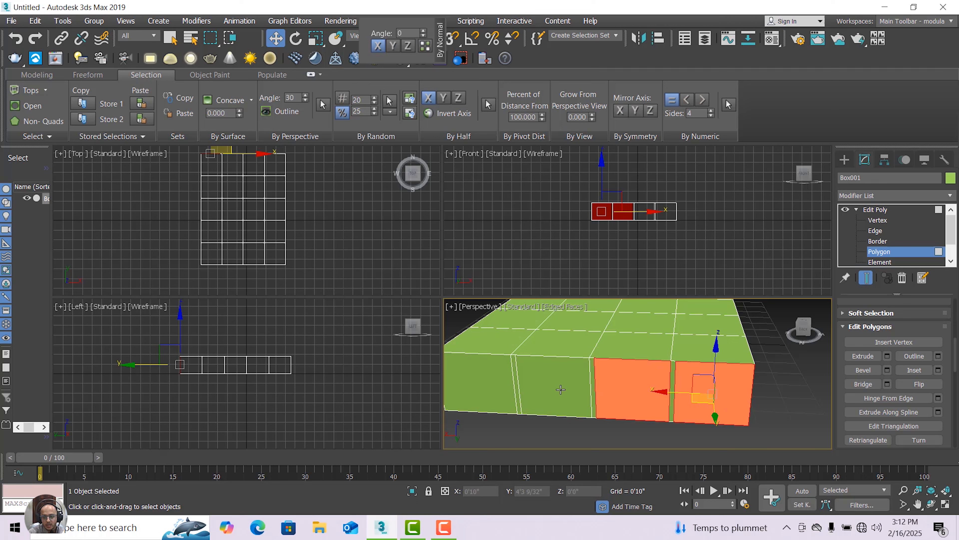
pyautogui.keyDown('ctrl'); pyautogui.click(559, 390); pyautogui.keyUp('ctrl')
pyautogui.keyDown('ctrl'); pyautogui.click(476, 386); pyautogui.keyUp('ctrl')
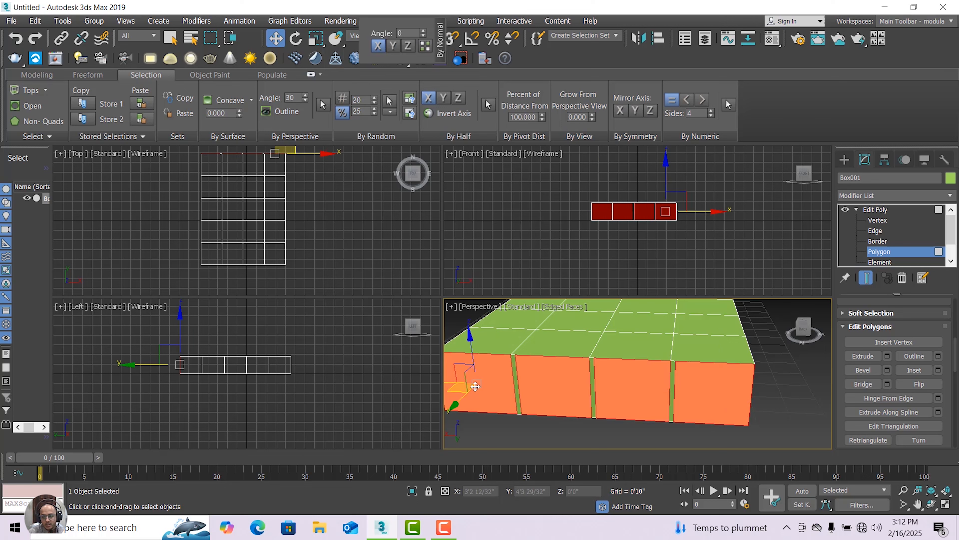
# Extrude the four selected end polygons using By Polygon, raising the height to about 2'1 9/32"
pyautogui.click(887, 356)
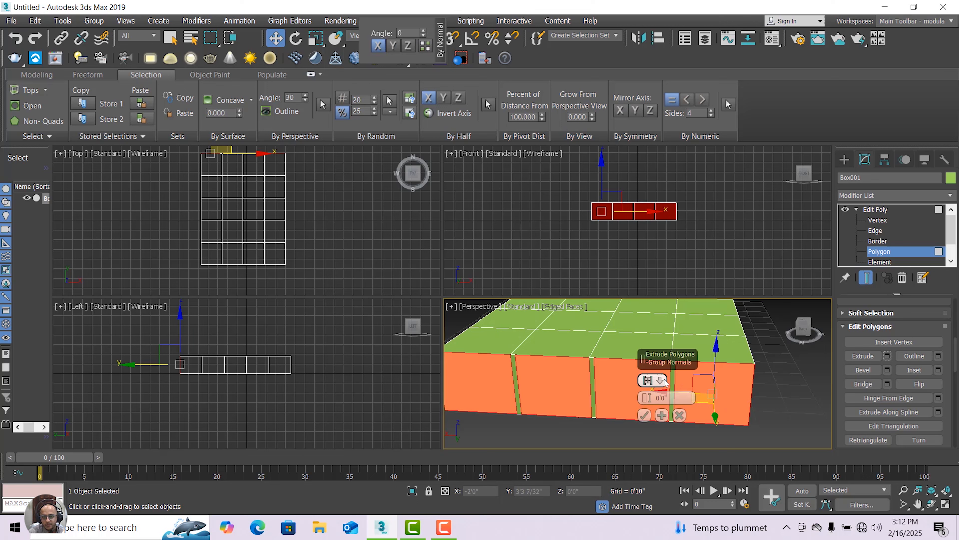
pyautogui.click(653, 380)
pyautogui.click(705, 416)
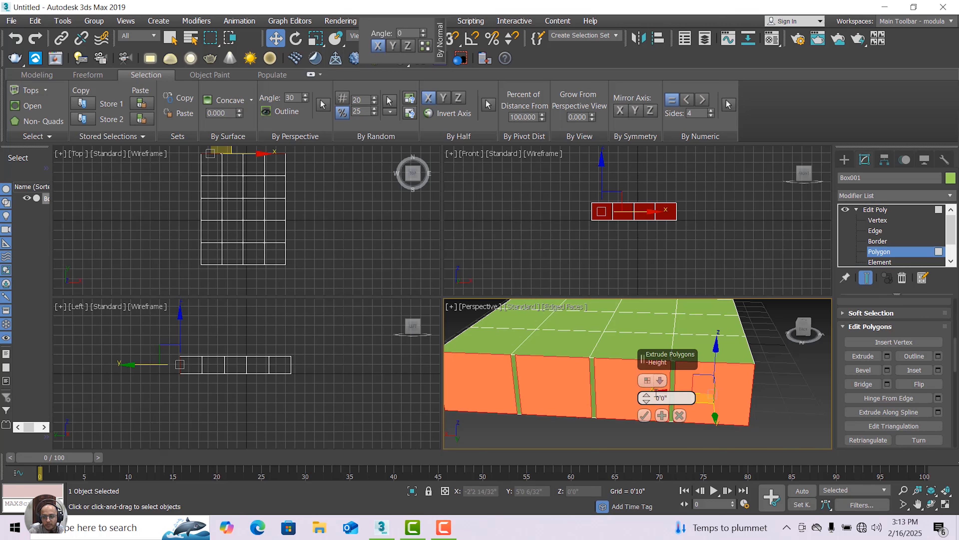
pyautogui.moveTo(648, 395); pyautogui.dragTo(604, 308)
pyautogui.scroll(-3, 227, 173)
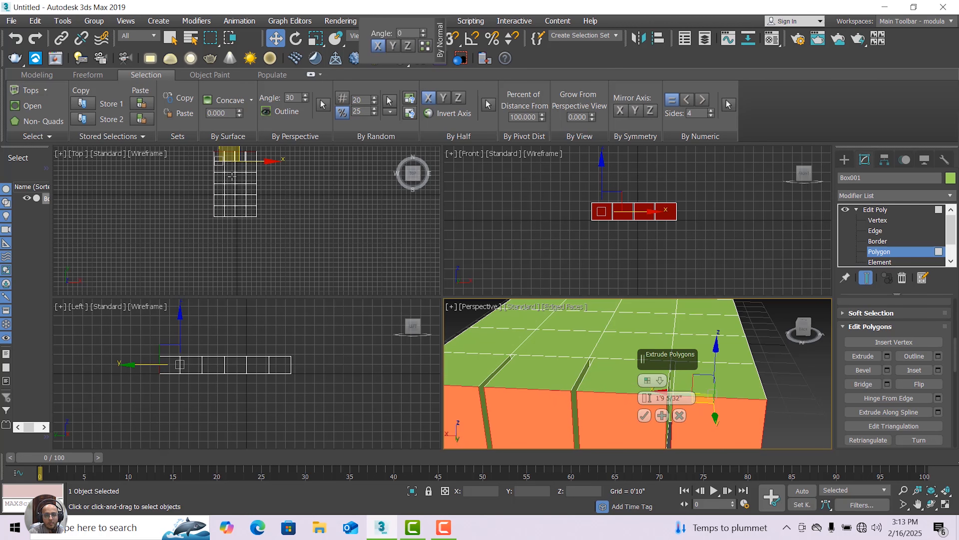
pyautogui.moveTo(230, 174); pyautogui.dragTo(262, 232, button='middle')
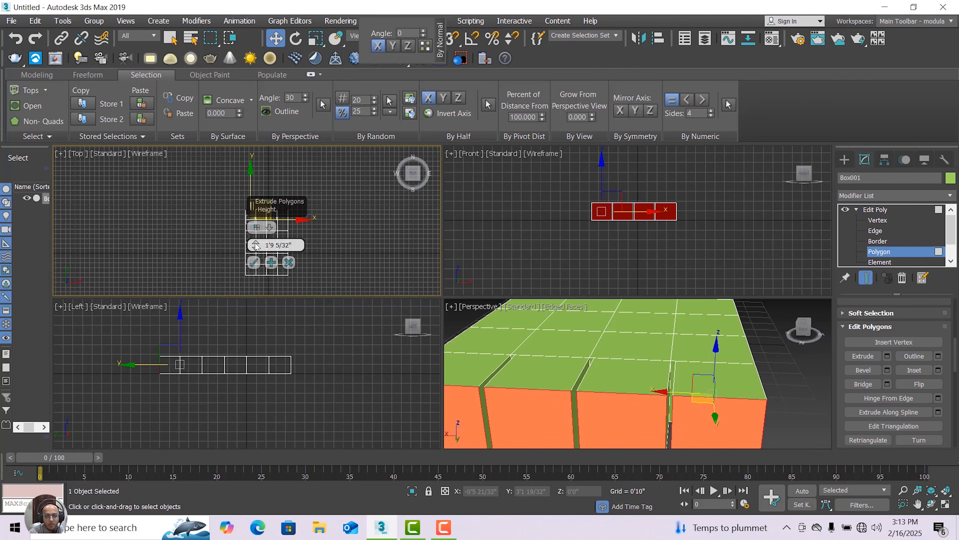
pyautogui.moveTo(256, 246)
pyautogui.mouseDown()
pyautogui.moveTo(254, 231)
pyautogui.moveTo(254, 242)
pyautogui.mouseUp()
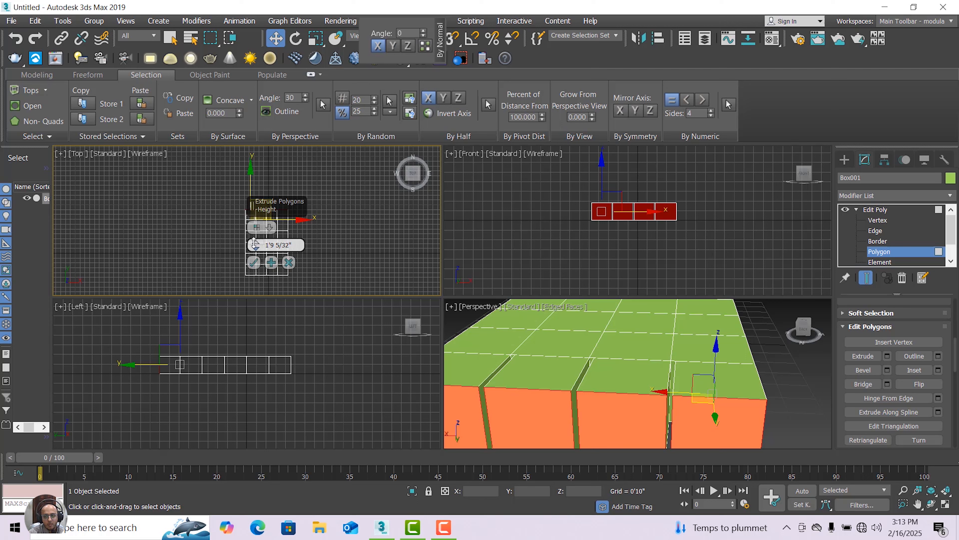
pyautogui.moveTo(254, 242); pyautogui.dragTo(252, 241)
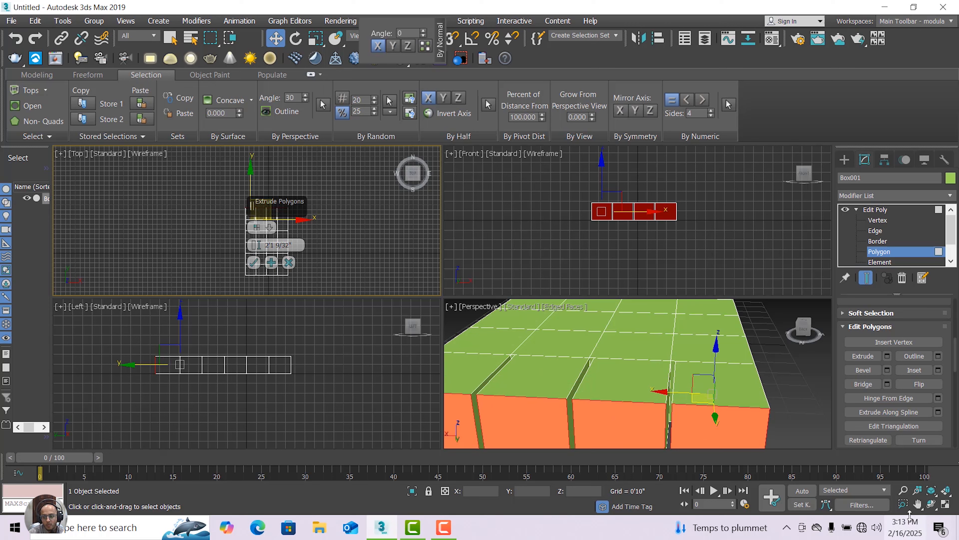
# Reduce the By Polygon extrusion height to about 1'5 18/32" and apply the extrusion
pyautogui.click(931, 504)
pyautogui.moveTo(682, 366); pyautogui.dragTo(636, 326)
pyautogui.moveTo(628, 327); pyautogui.dragTo(614, 392)
pyautogui.scroll(-5, 614, 392)
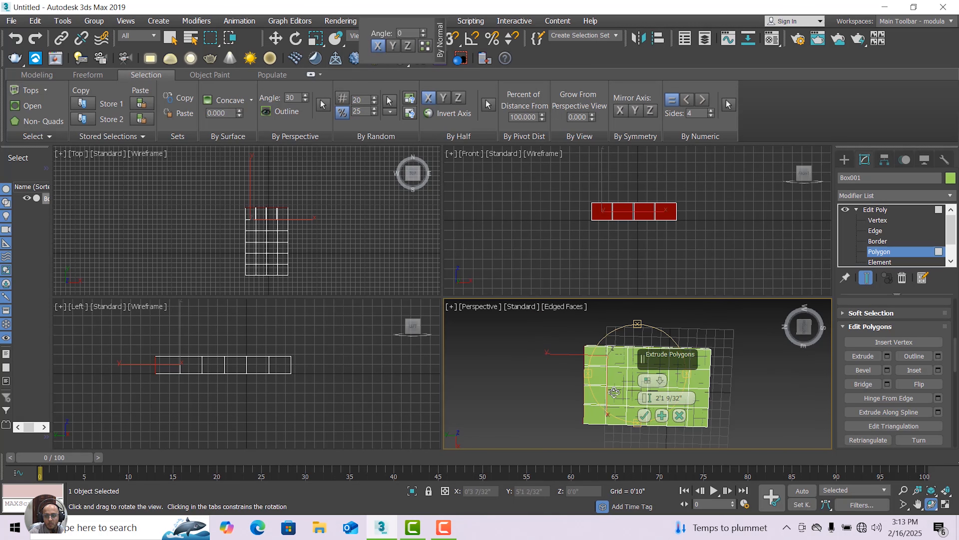
pyautogui.click(659, 380)
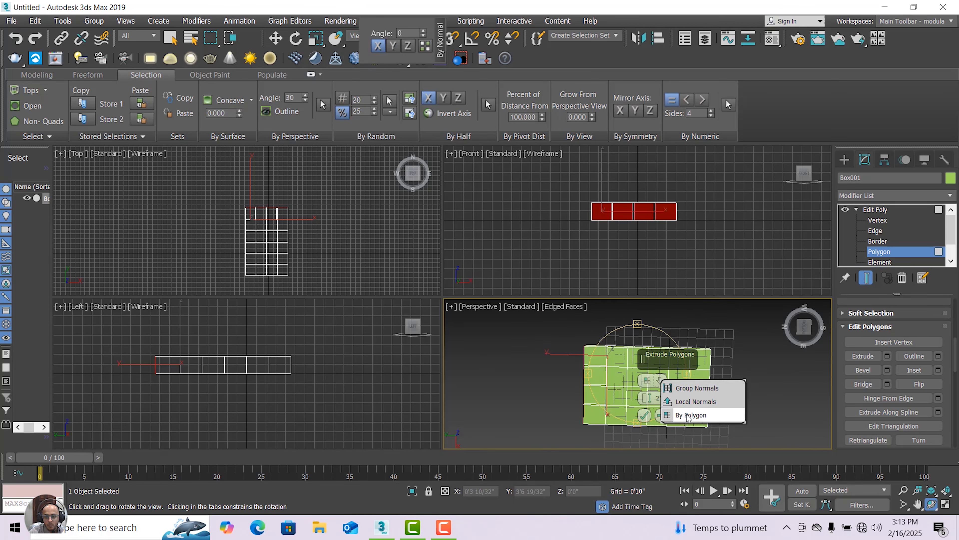
pyautogui.click(689, 415)
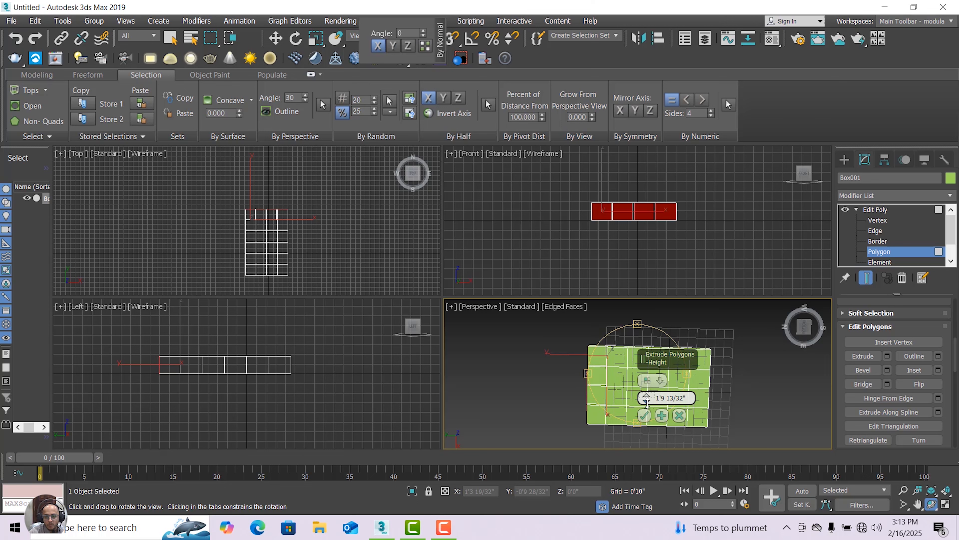
pyautogui.moveTo(647, 400); pyautogui.dragTo(647, 403)
pyautogui.scroll(5, 610, 389)
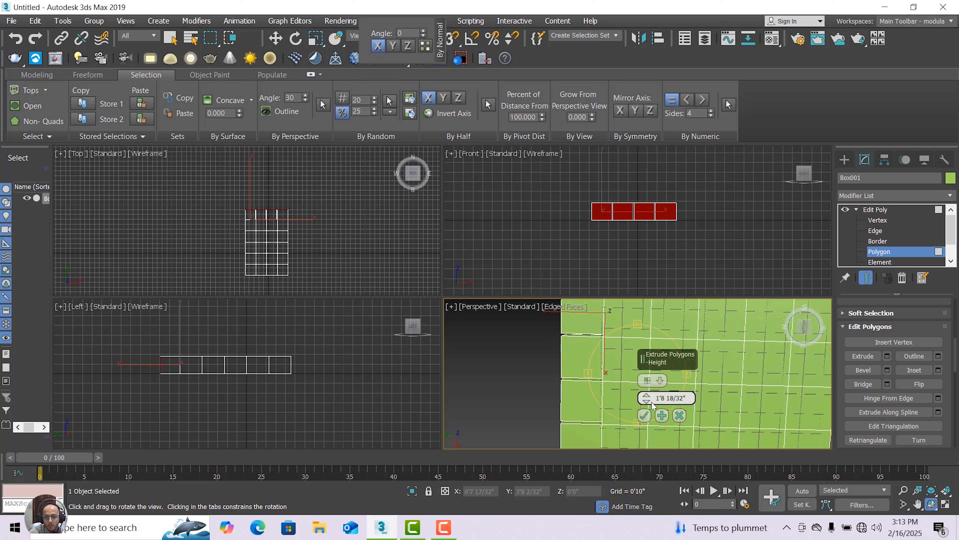
pyautogui.moveTo(652, 403); pyautogui.dragTo(651, 408)
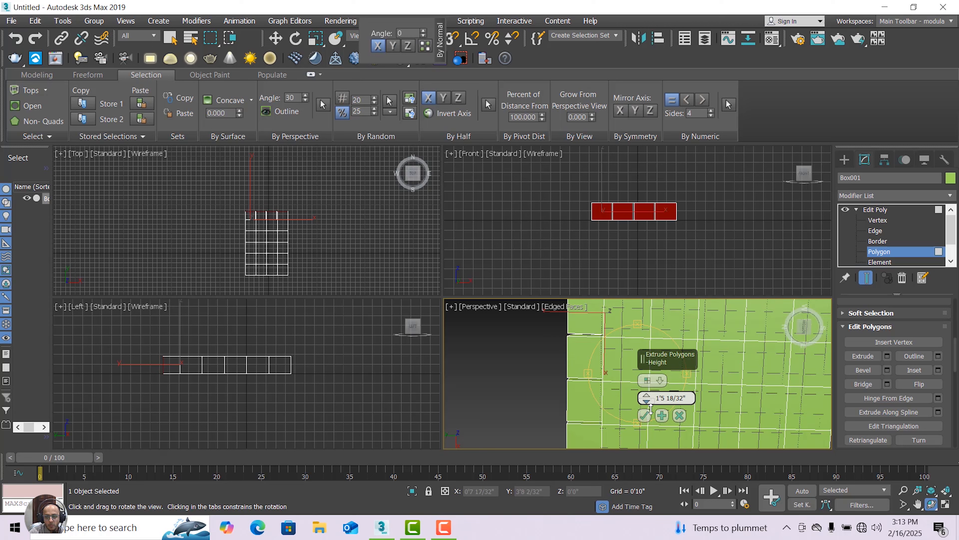
pyautogui.click(646, 420)
# Extrude the four selected end polygons once more using By Polygon with a height of about 0'8 4/32"
pyautogui.scroll(-5, 637, 393)
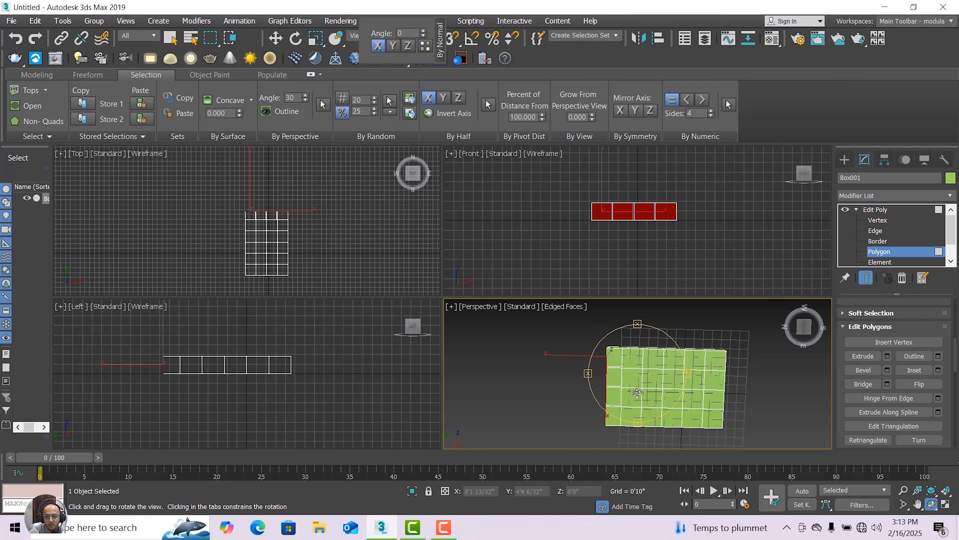
pyautogui.moveTo(636, 391); pyautogui.dragTo(672, 364)
pyautogui.moveTo(575, 389); pyautogui.dragTo(636, 381)
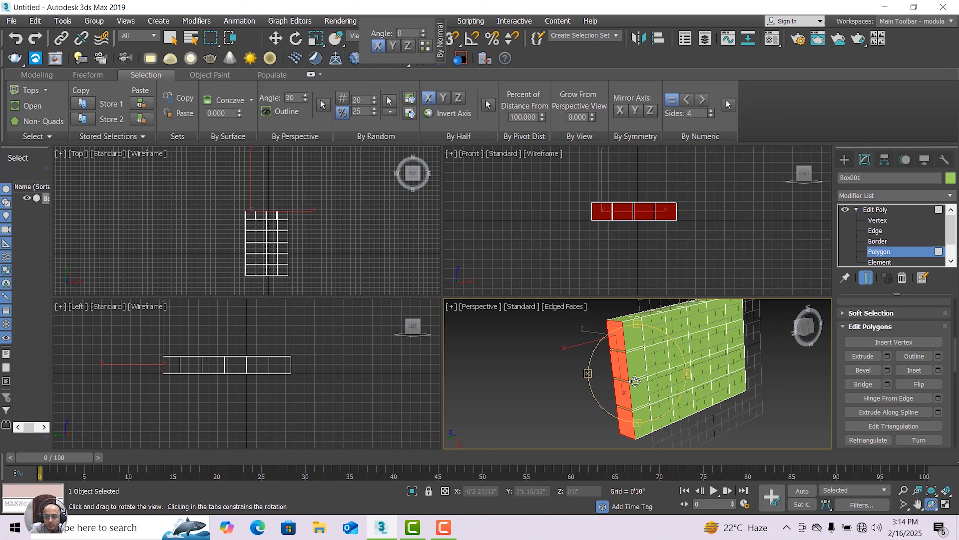
pyautogui.click(296, 39)
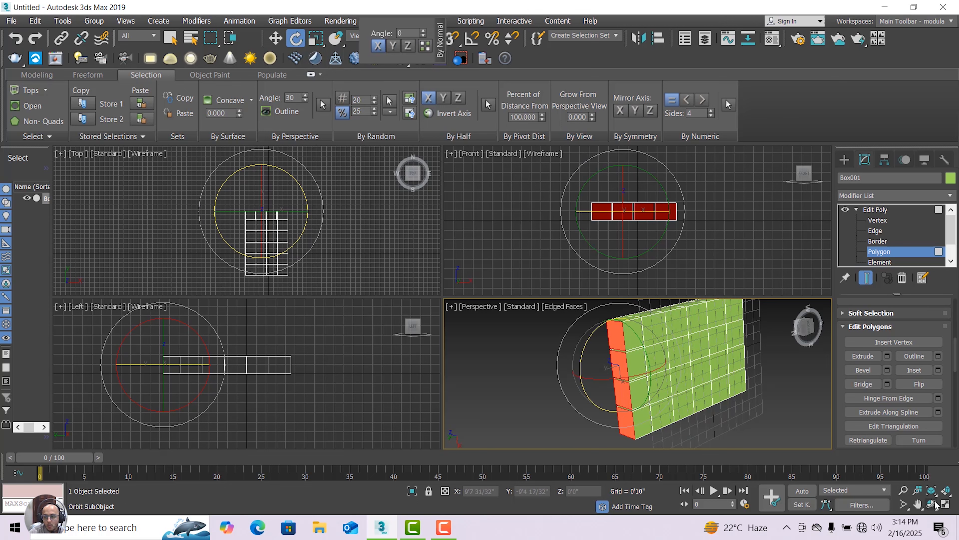
pyautogui.hotkey('ctrl', 'r')
pyautogui.moveTo(606, 396); pyautogui.dragTo(607, 414)
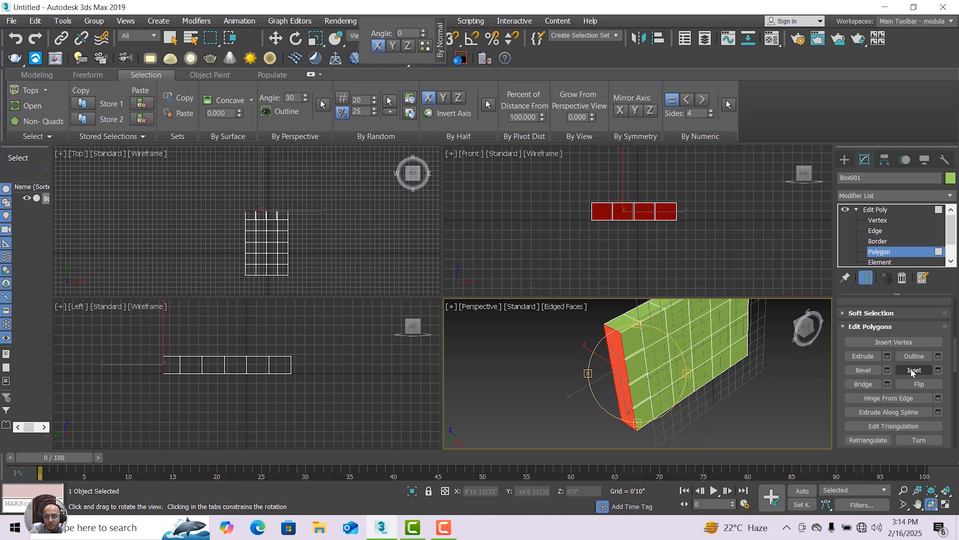
pyautogui.click(888, 356)
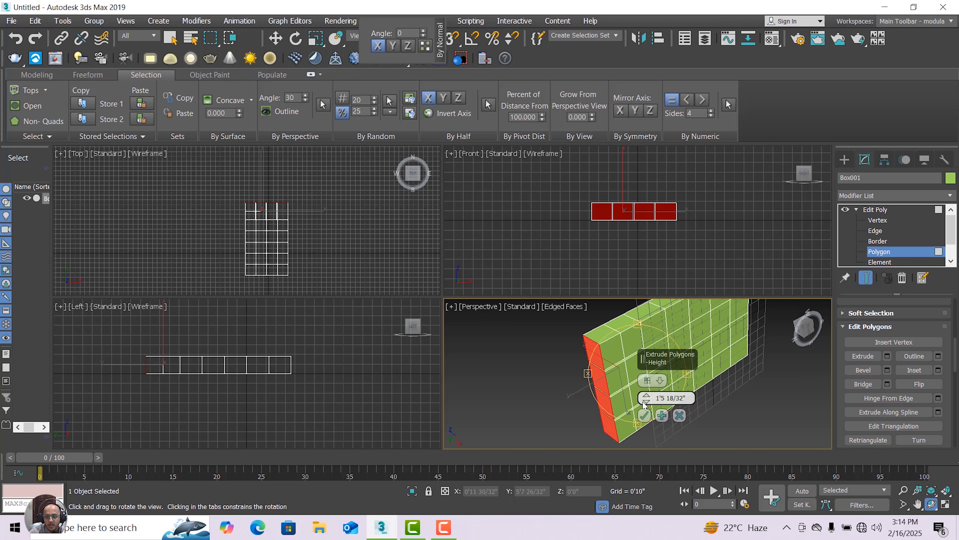
pyautogui.moveTo(643, 406); pyautogui.dragTo(648, 423)
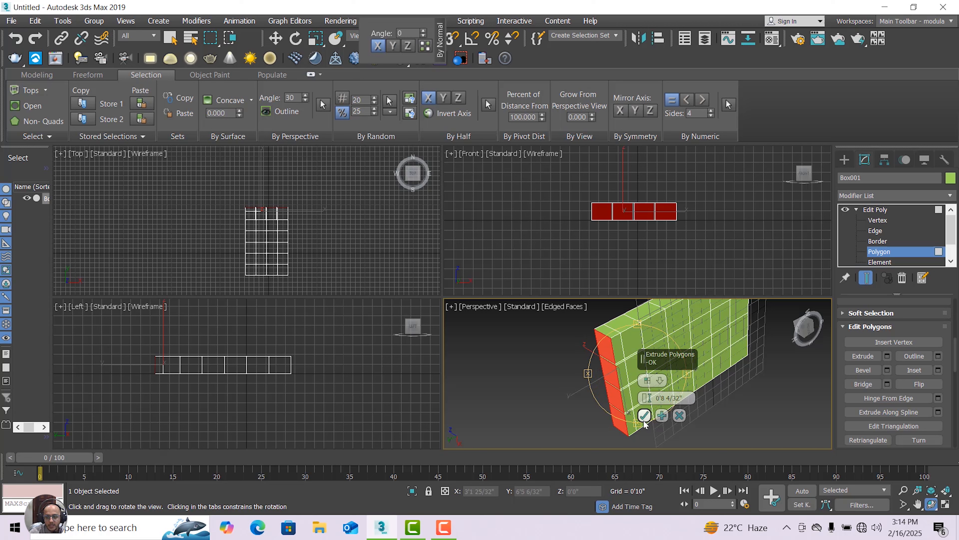
pyautogui.click(644, 415)
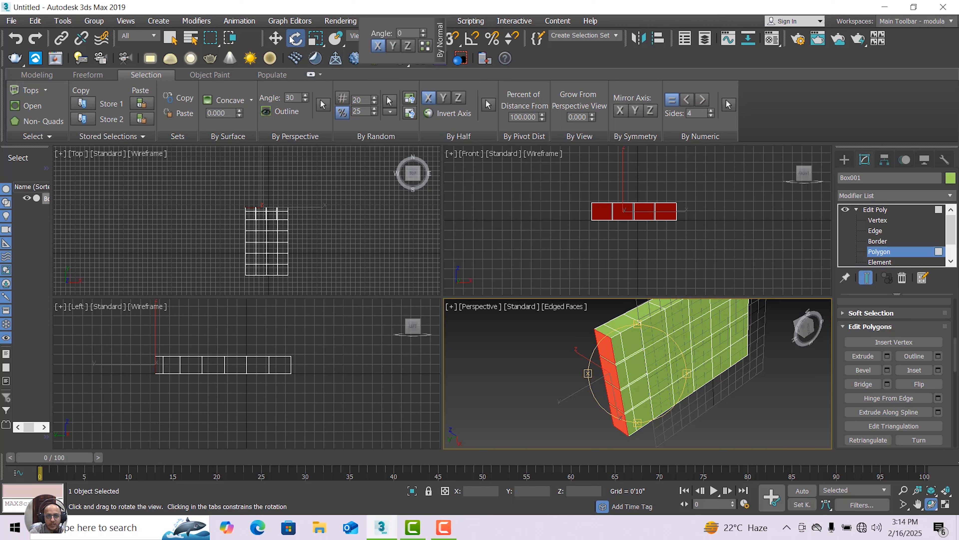
# Rotate the four selected end polygons about the X axis so their upper edges lean outward
pyautogui.click(296, 38)
pyautogui.moveTo(594, 398); pyautogui.dragTo(629, 395)
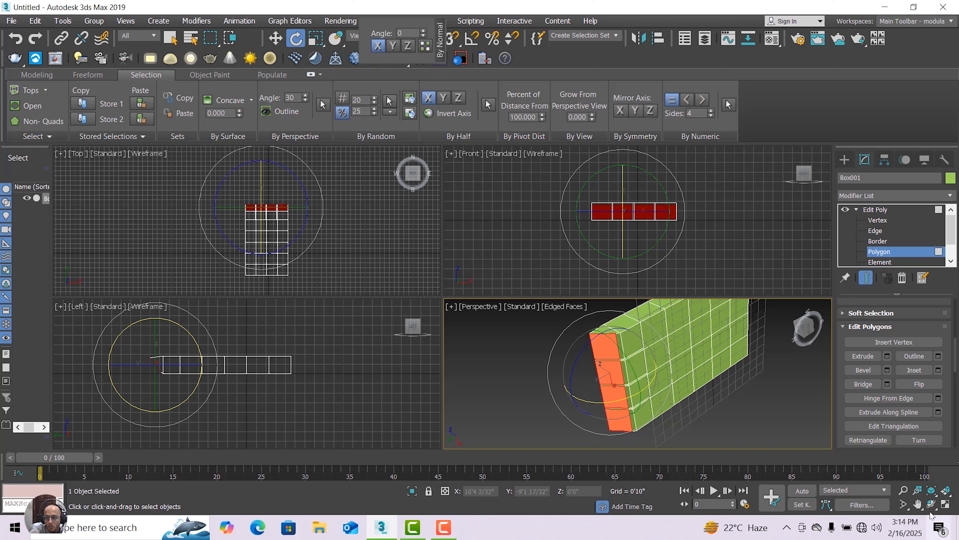
pyautogui.hotkey('ctrl', 'r')
pyautogui.moveTo(630, 386); pyautogui.dragTo(590, 396)
pyautogui.scroll(-3, 616, 401)
pyautogui.scroll(5, 631, 392)
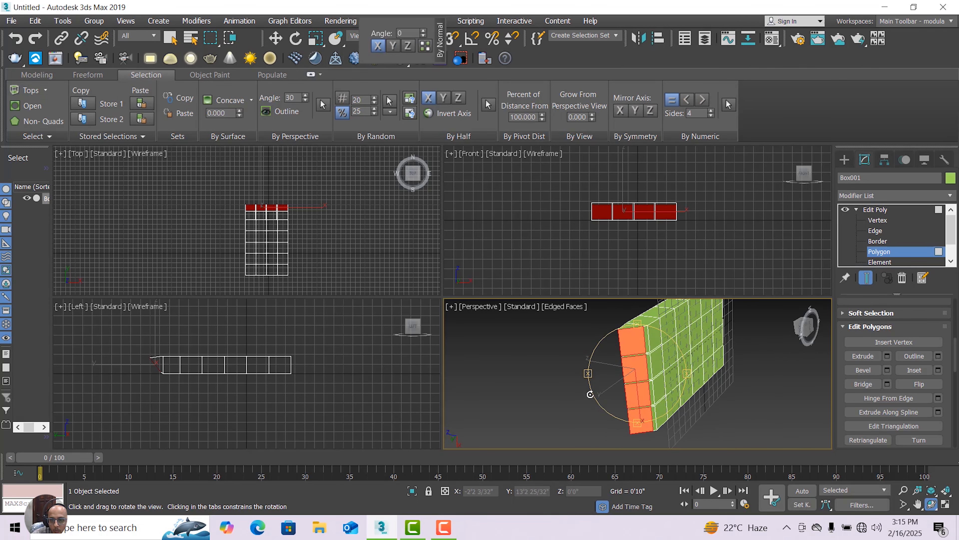
# Move the four selected end polygons slightly down along the Z axis
pyautogui.moveTo(679, 343); pyautogui.dragTo(642, 355)
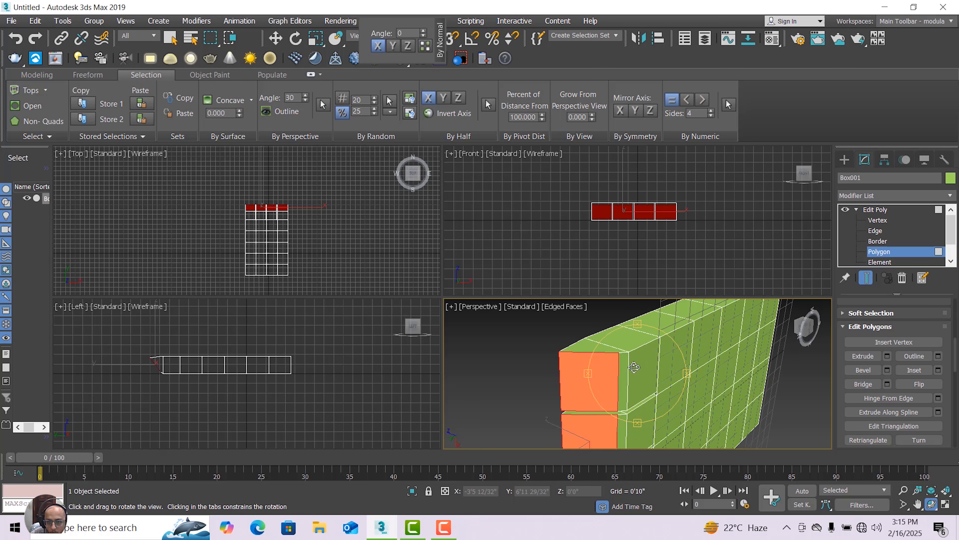
pyautogui.click(276, 38)
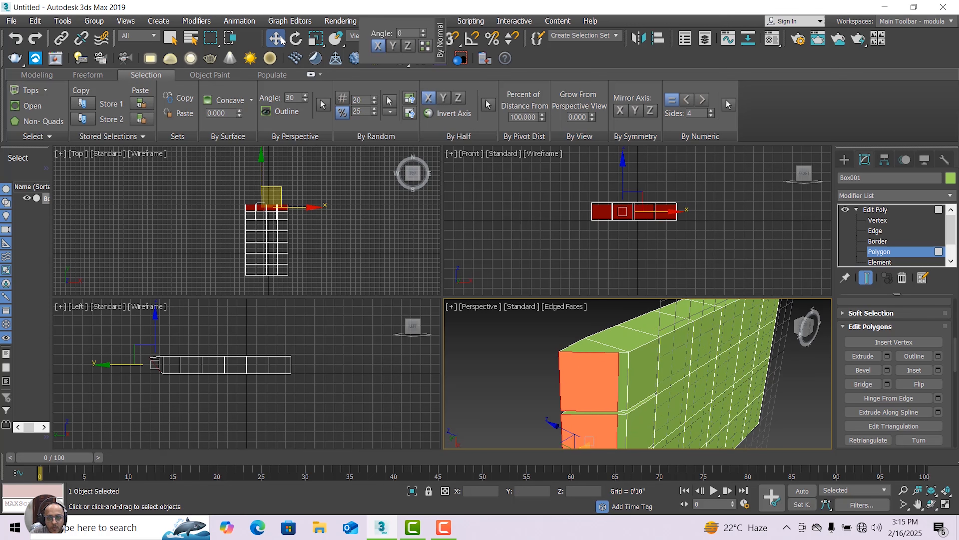
pyautogui.scroll(2, 264, 207)
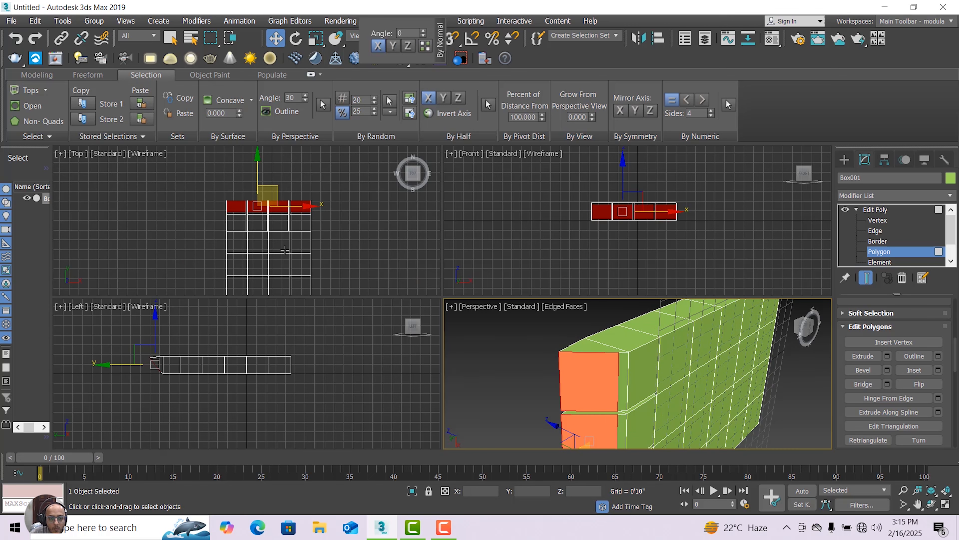
pyautogui.moveTo(570, 391); pyautogui.dragTo(570, 345, button='middle')
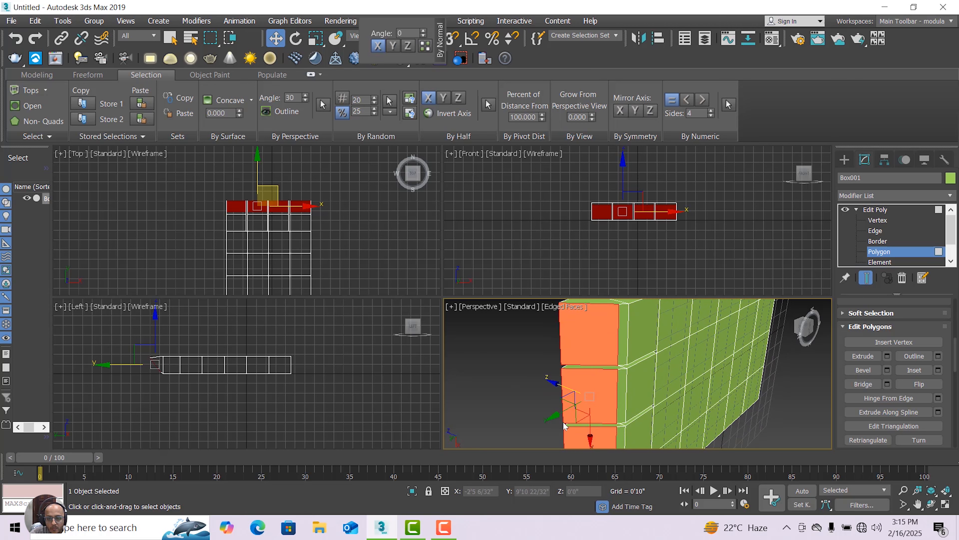
pyautogui.moveTo(565, 390); pyautogui.dragTo(576, 393)
# Extrude the four lowered end polygons using By Polygon with a height of 0'8 4/32"
pyautogui.scroll(-2, 613, 386)
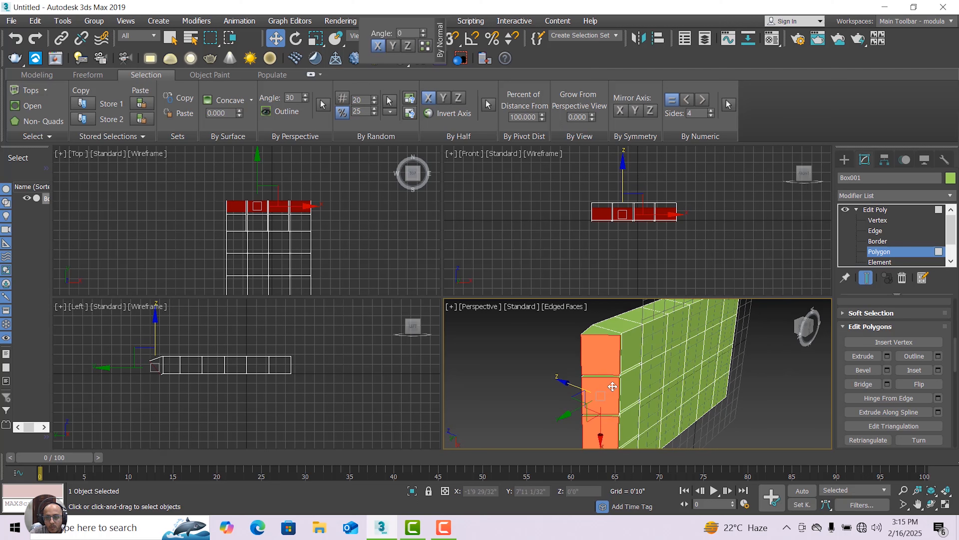
pyautogui.moveTo(626, 387); pyautogui.dragTo(616, 368, button='middle')
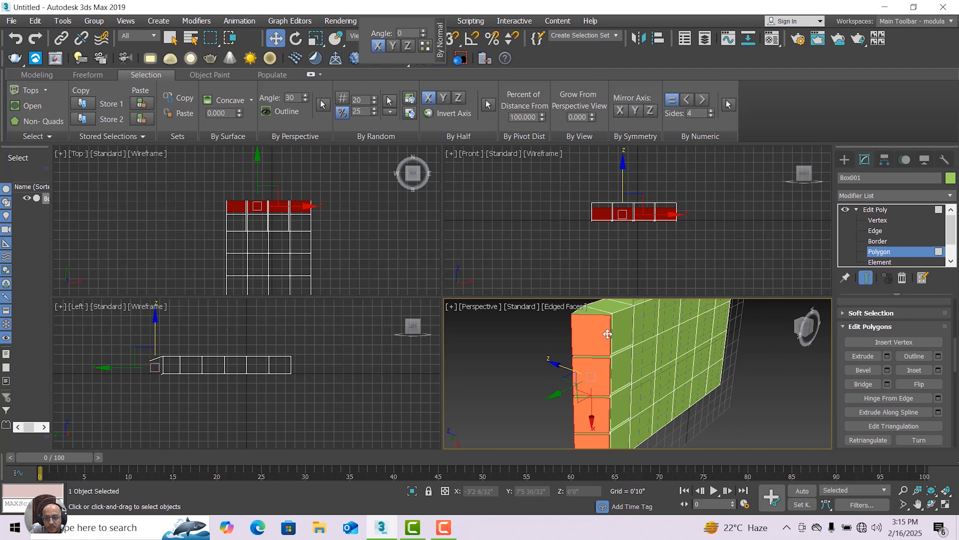
pyautogui.scroll(1, 607, 334)
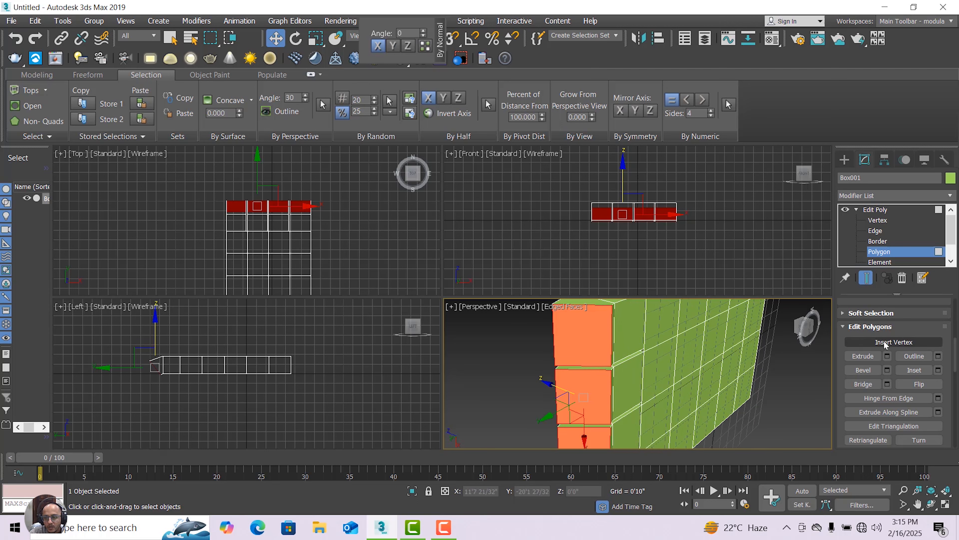
pyautogui.click(888, 356)
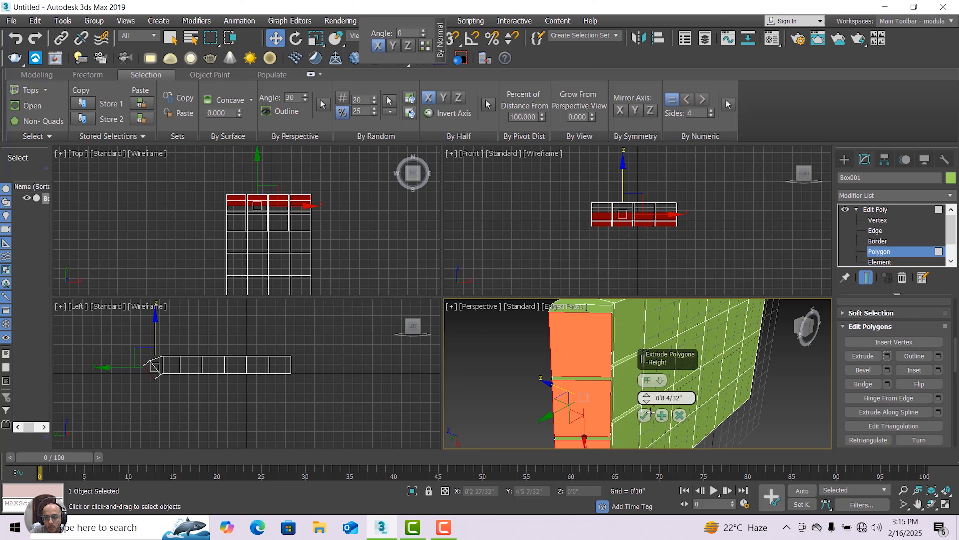
pyautogui.click(645, 412)
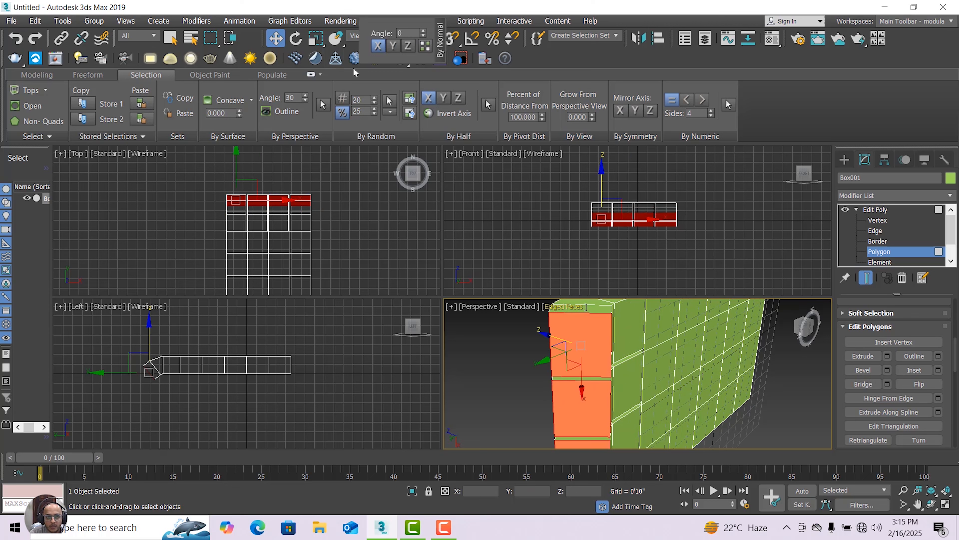
# Rotate the four end polygons about -25° around the X axis and nudge them slightly down along Z
pyautogui.click(296, 39)
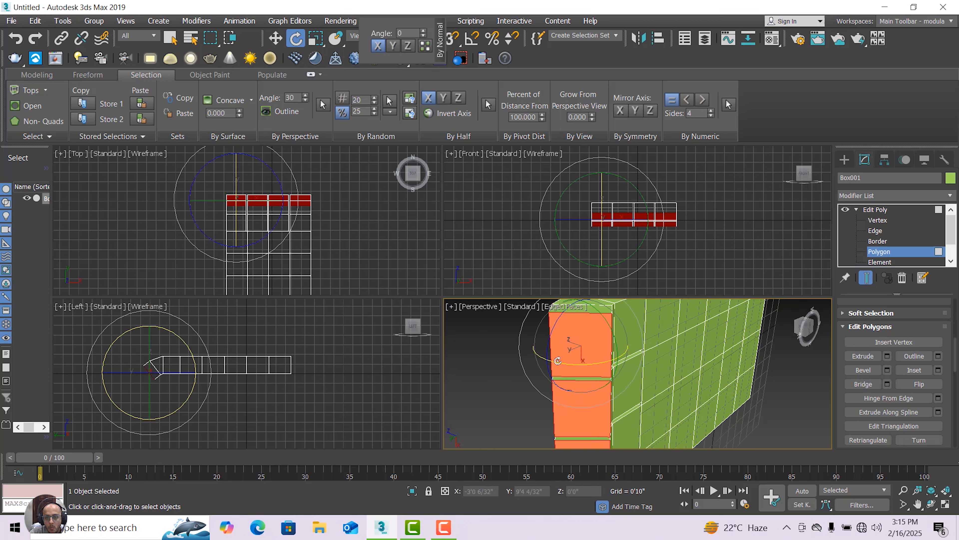
pyautogui.moveTo(557, 361); pyautogui.dragTo(580, 364)
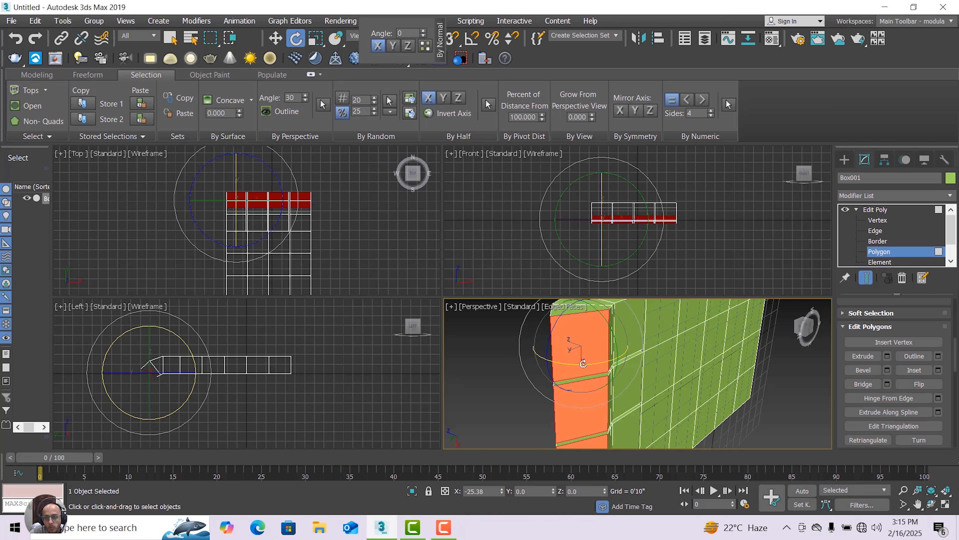
pyautogui.moveTo(585, 363); pyautogui.dragTo(585, 363)
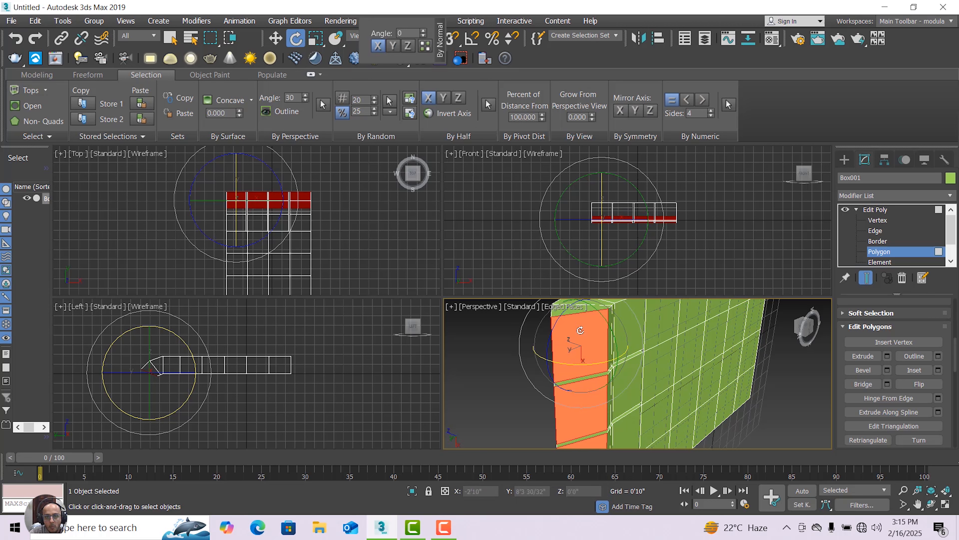
pyautogui.press('w')
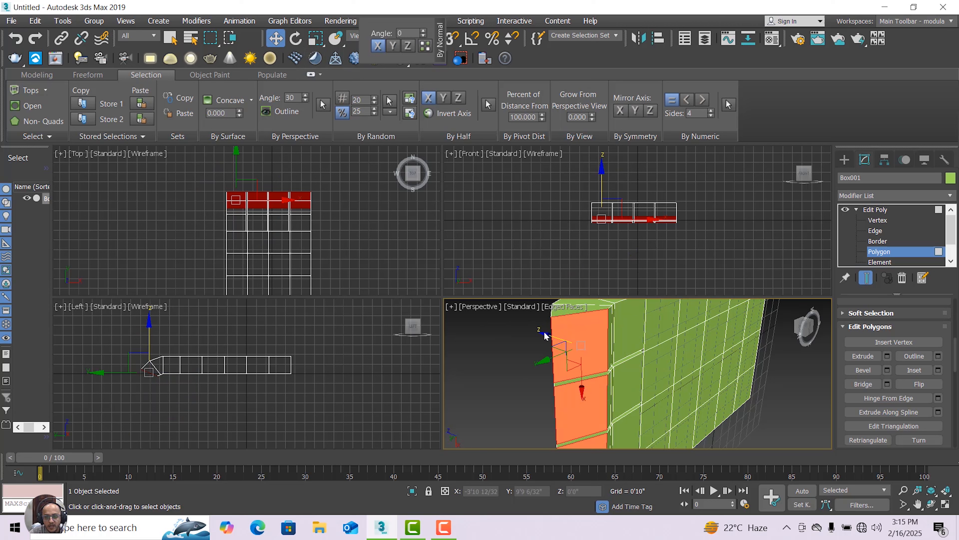
pyautogui.moveTo(547, 332); pyautogui.dragTo(550, 333)
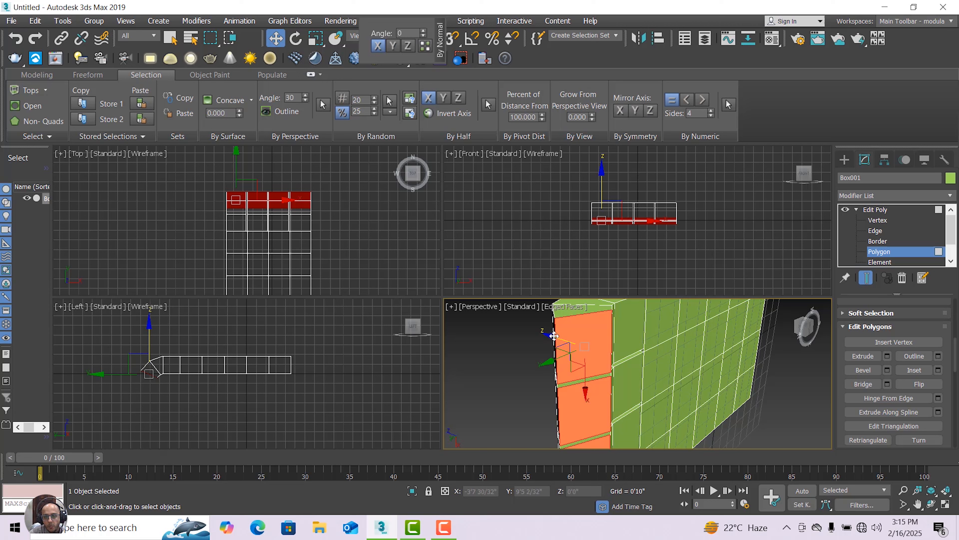
pyautogui.moveTo(554, 336); pyautogui.dragTo(556, 336)
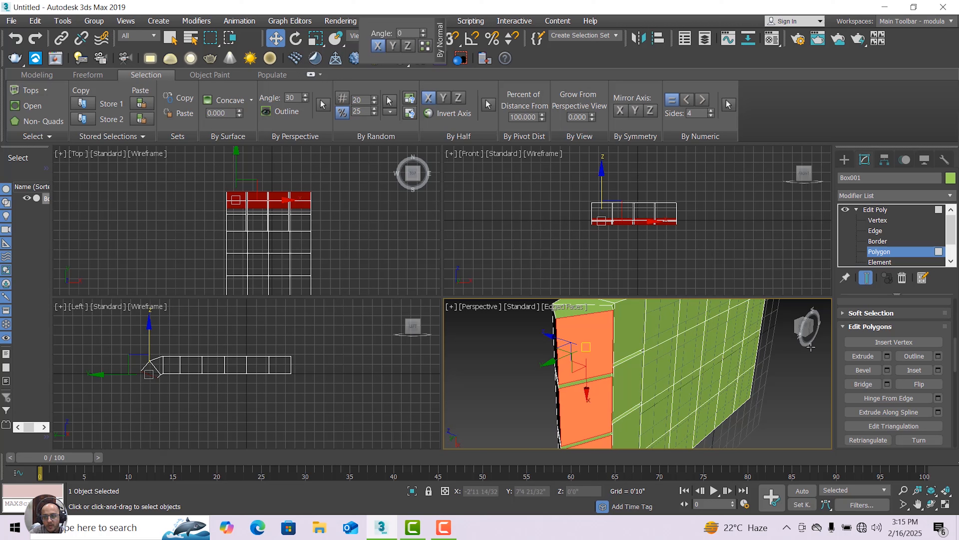
# Extrude the four tilted end polygons using By Polygon with a height of 0'8 4/32"
pyautogui.click(887, 356)
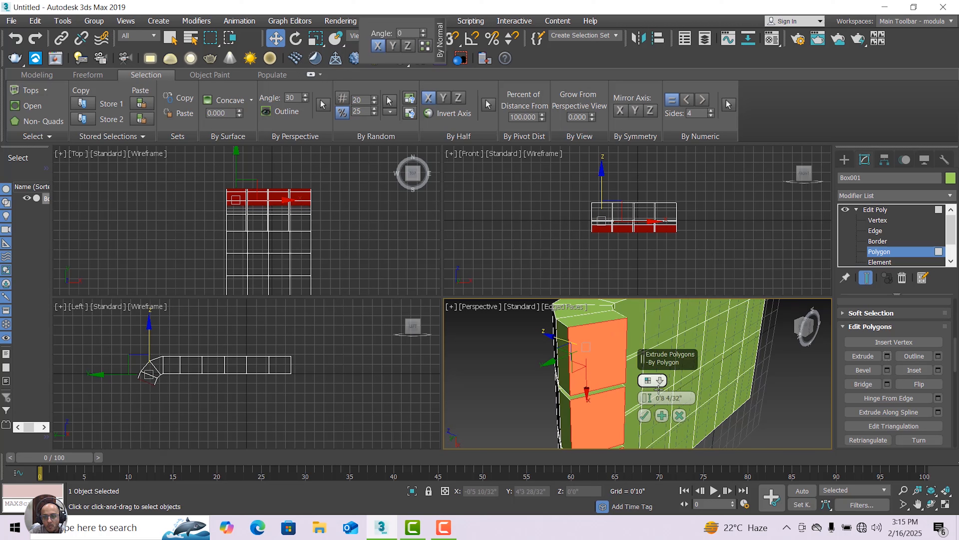
pyautogui.click(664, 382)
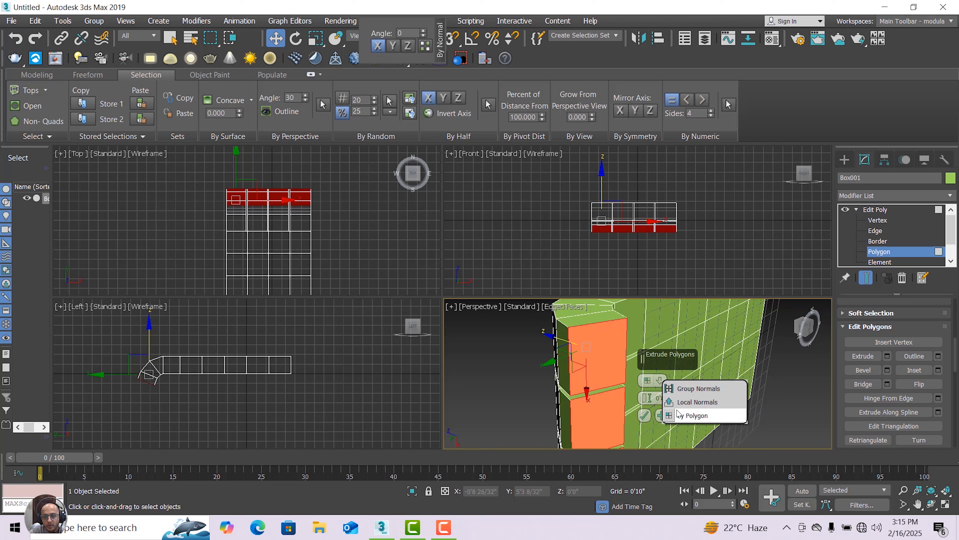
pyautogui.click(680, 413)
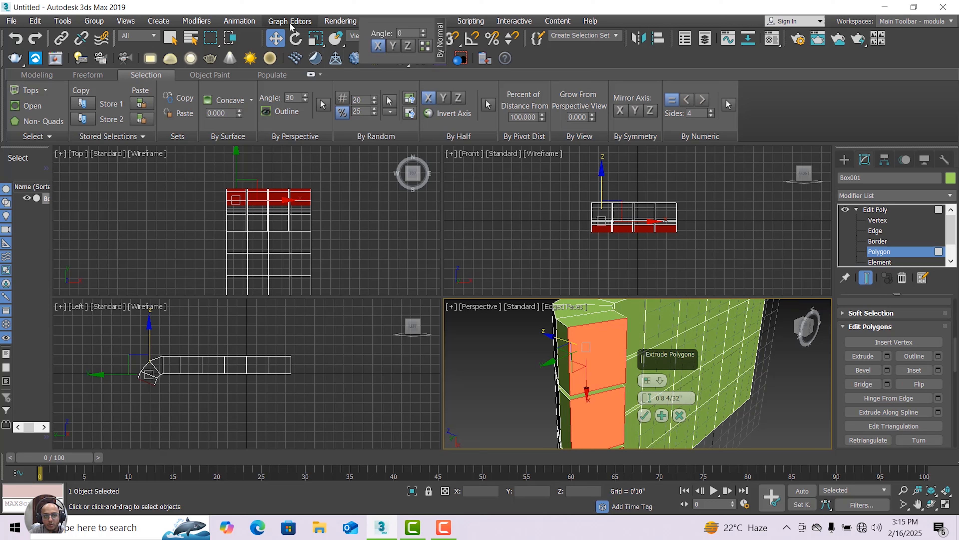
pyautogui.click(295, 38)
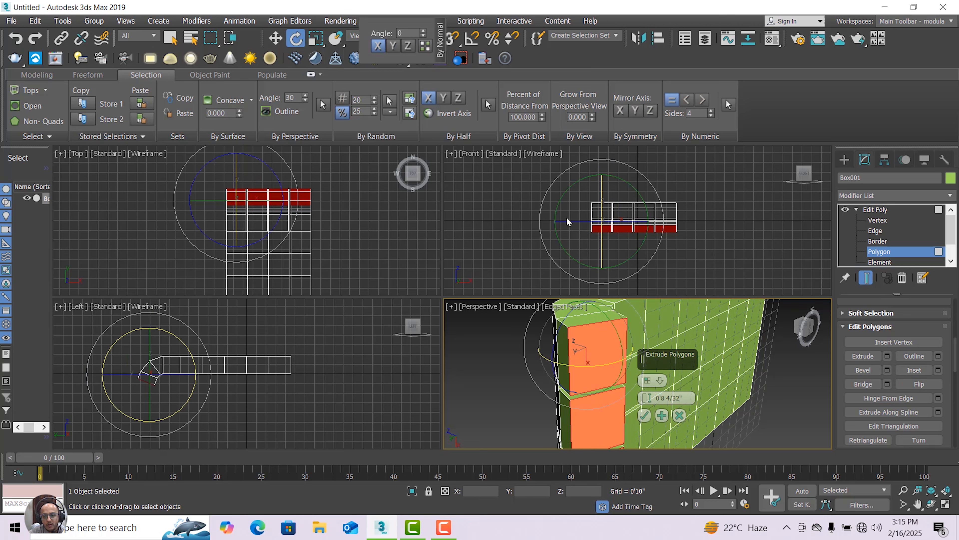
pyautogui.click(645, 415)
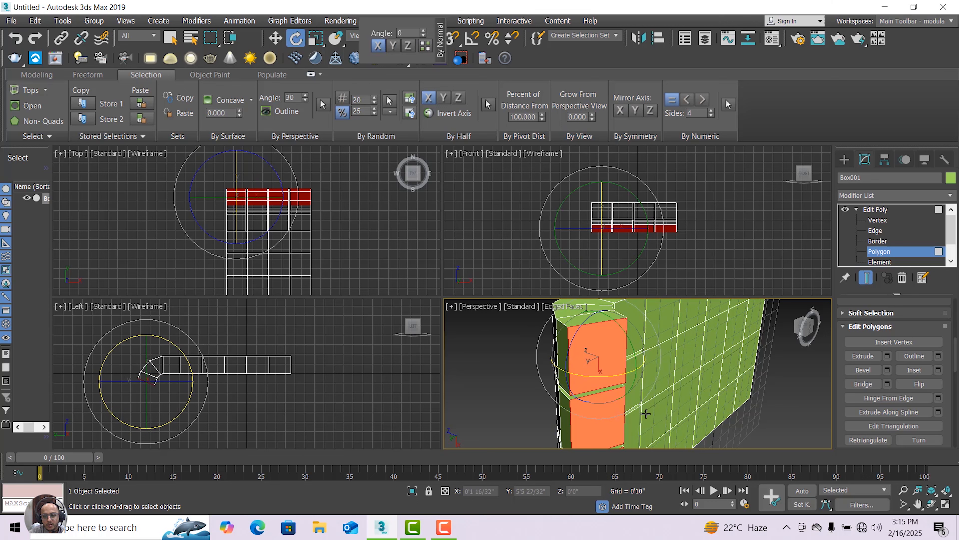
# Rotate the four end polygons about the X axis until they face nearly downward, then shift them about -0'1 10/32" along Y
pyautogui.moveTo(580, 373); pyautogui.dragTo(617, 377)
pyautogui.click(933, 506)
pyautogui.moveTo(724, 353); pyautogui.dragTo(639, 395)
pyautogui.scroll(-5, 657, 395)
pyautogui.scroll(5, 638, 394)
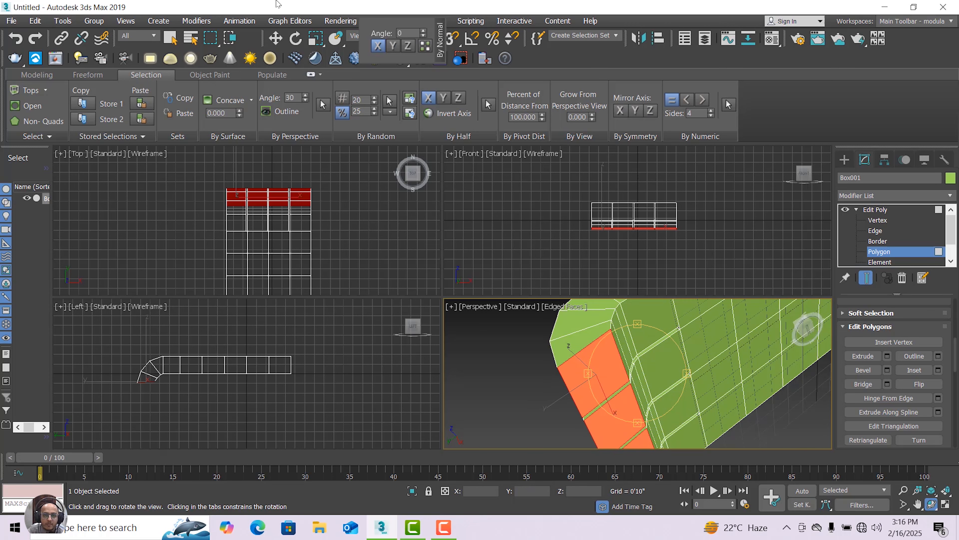
pyautogui.click(275, 38)
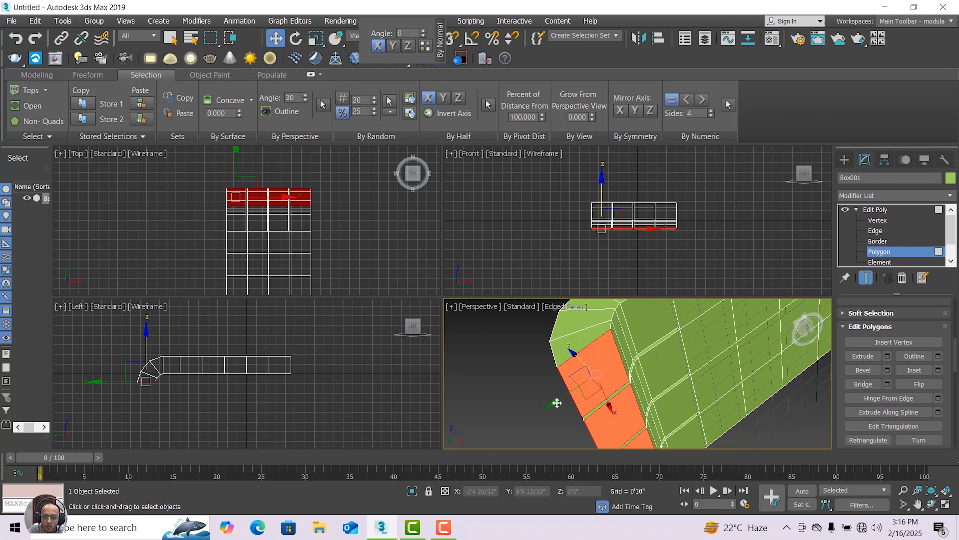
pyautogui.moveTo(561, 401); pyautogui.dragTo(563, 401)
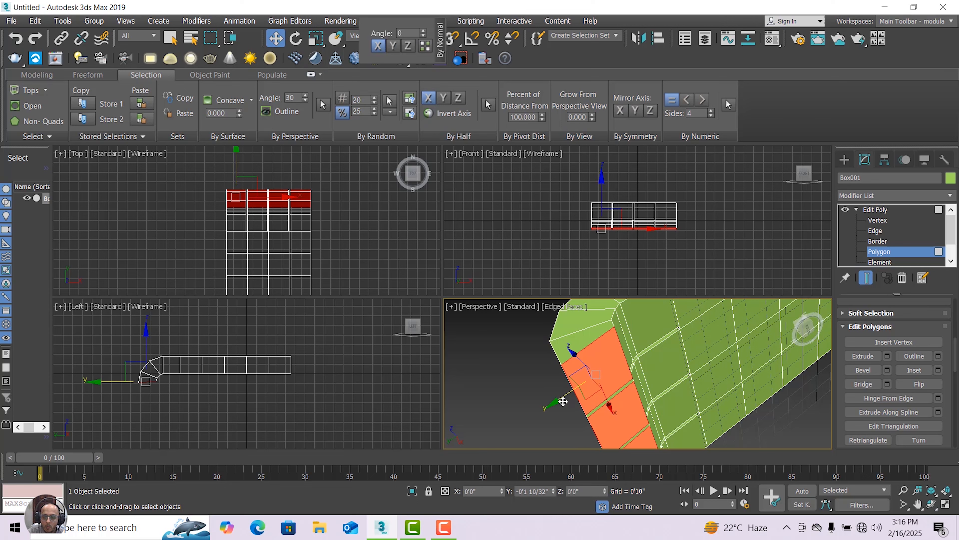
# Extrude the four downward-facing end polygons by 0'8 4/32" using By Polygon, and maximize the Perspective viewport
pyautogui.scroll(-3, 642, 383)
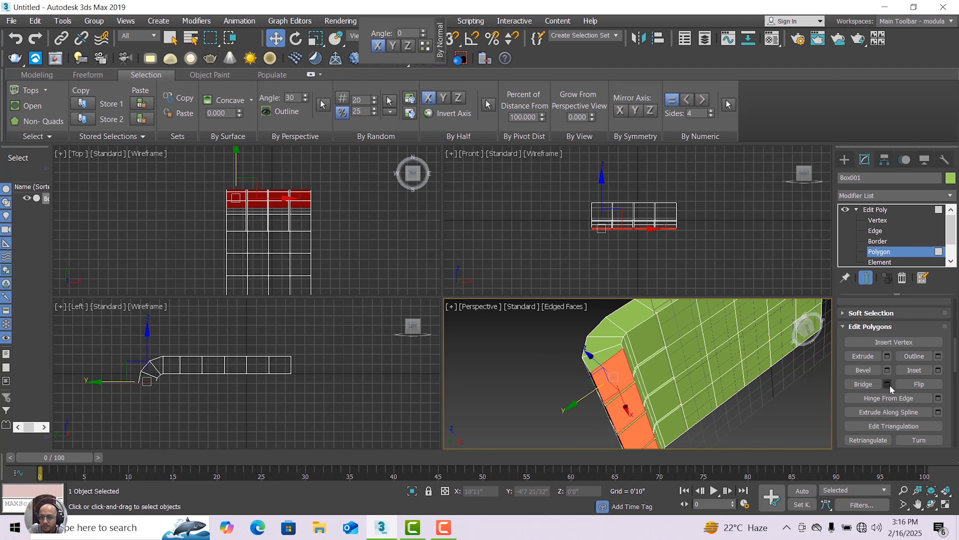
pyautogui.click(887, 355)
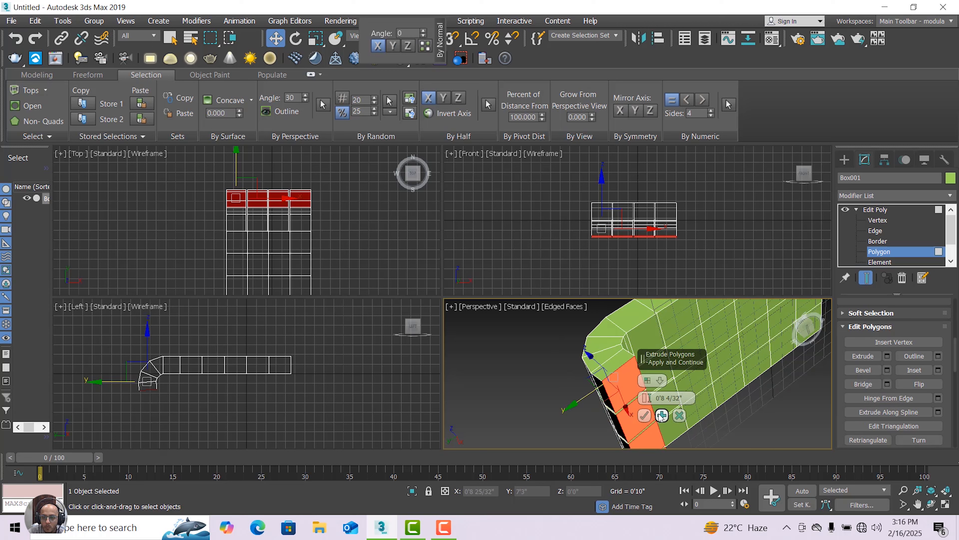
pyautogui.click(644, 416)
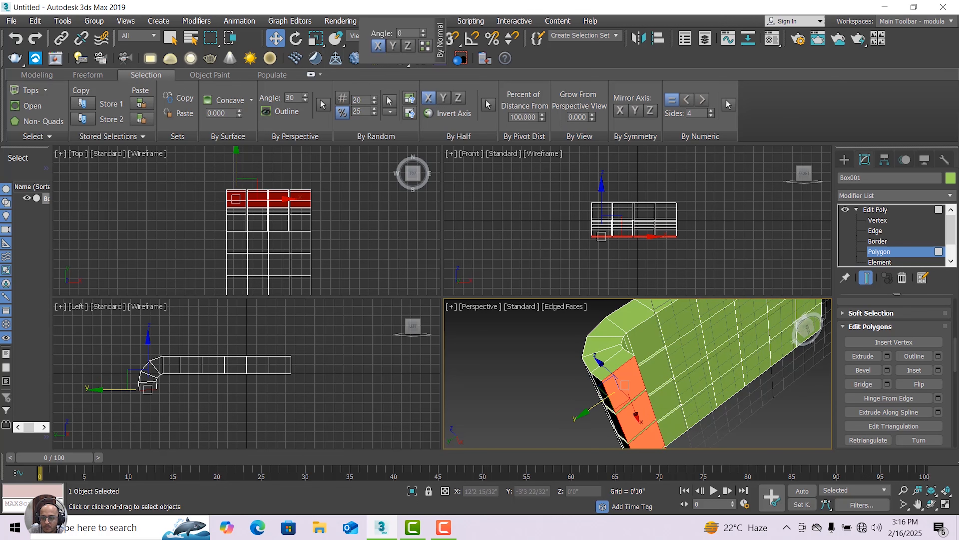
pyautogui.click(946, 505)
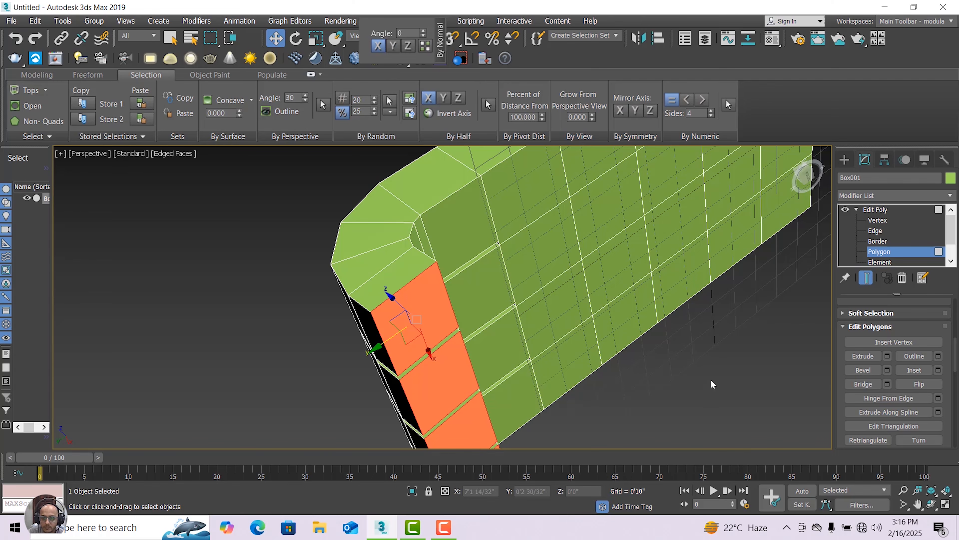
pyautogui.scroll(-5, 712, 384)
pyautogui.click(936, 505)
pyautogui.moveTo(503, 417); pyautogui.dragTo(713, 403)
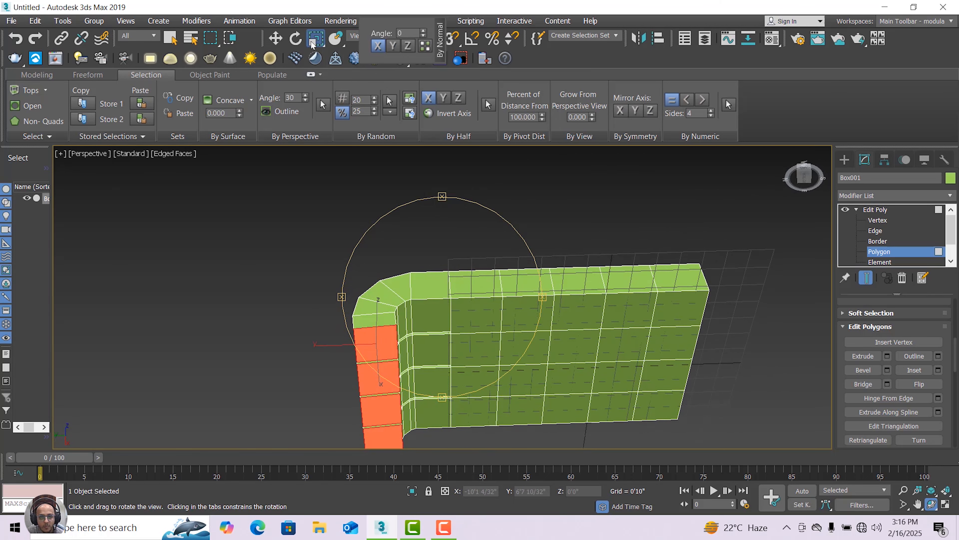
pyautogui.click(296, 40)
pyautogui.moveTo(360, 377); pyautogui.dragTo(386, 382)
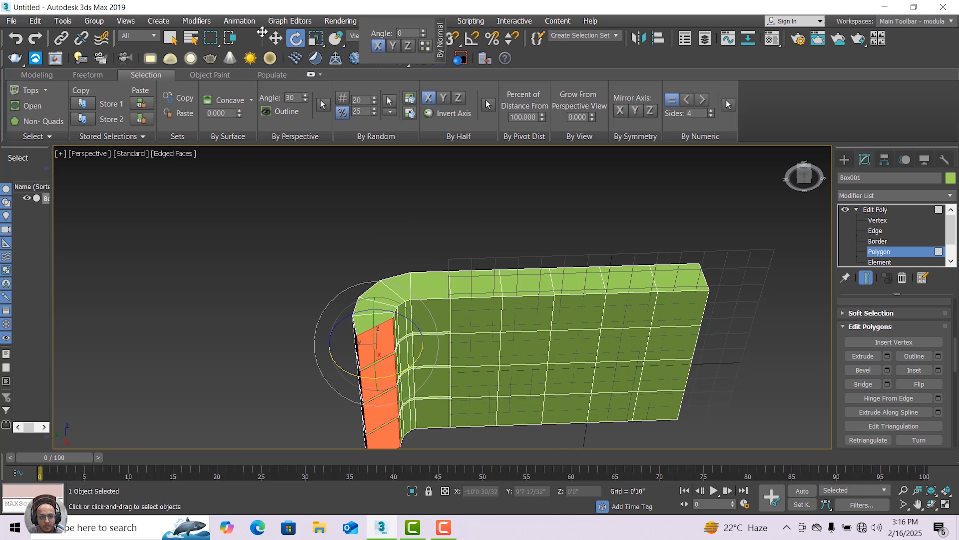
pyautogui.click(275, 37)
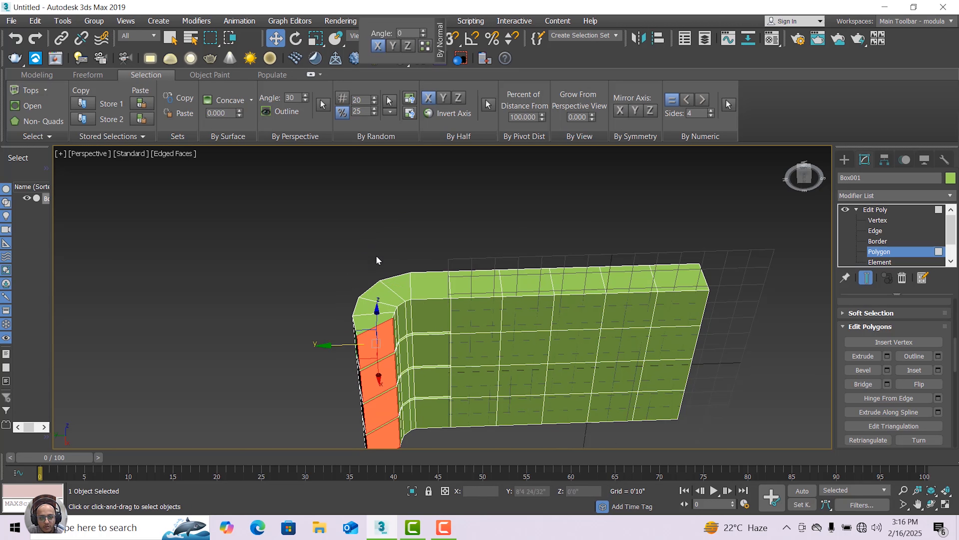
pyautogui.click(331, 344)
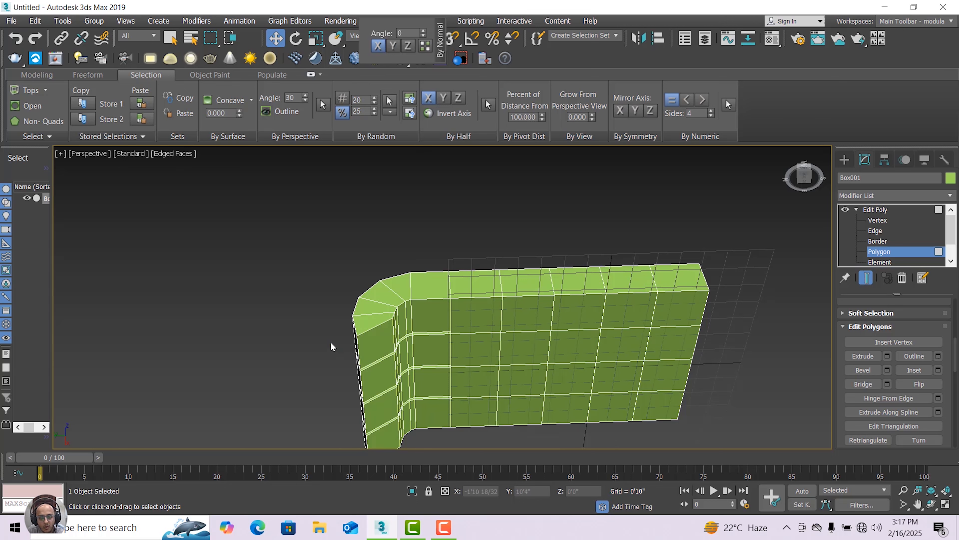
pyautogui.hotkey('ctrl', 'z')
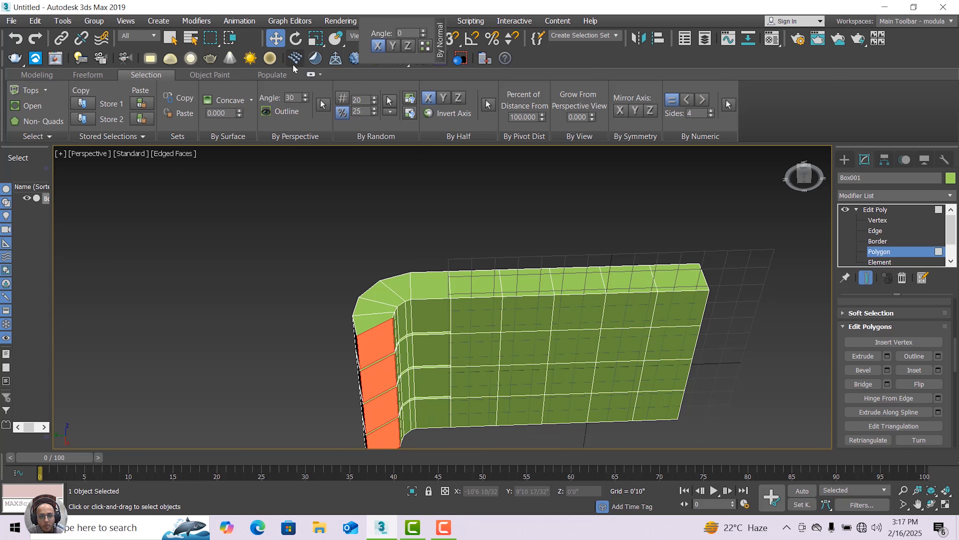
pyautogui.moveTo(370, 346); pyautogui.dragTo(373, 349)
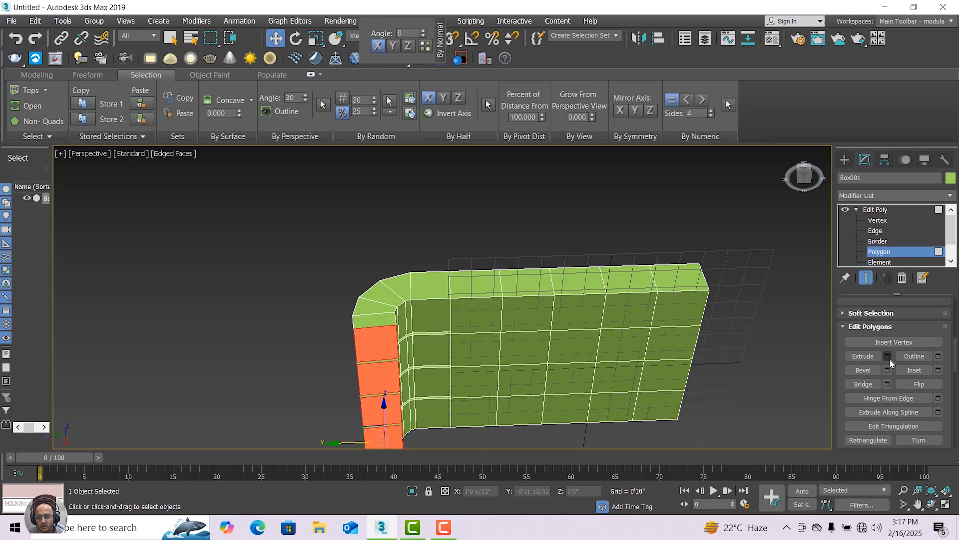
# Rotate the four end polygons about the X axis to continue the bend inward, and move them slightly along Y toward the box
pyautogui.click(296, 38)
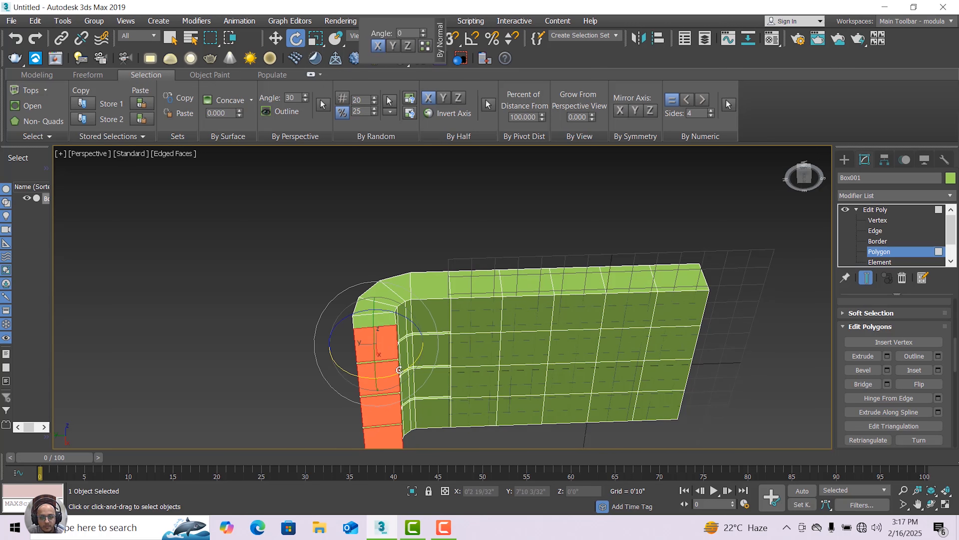
pyautogui.moveTo(402, 366); pyautogui.dragTo(393, 343, button='middle')
pyautogui.moveTo(392, 343); pyautogui.dragTo(392, 350)
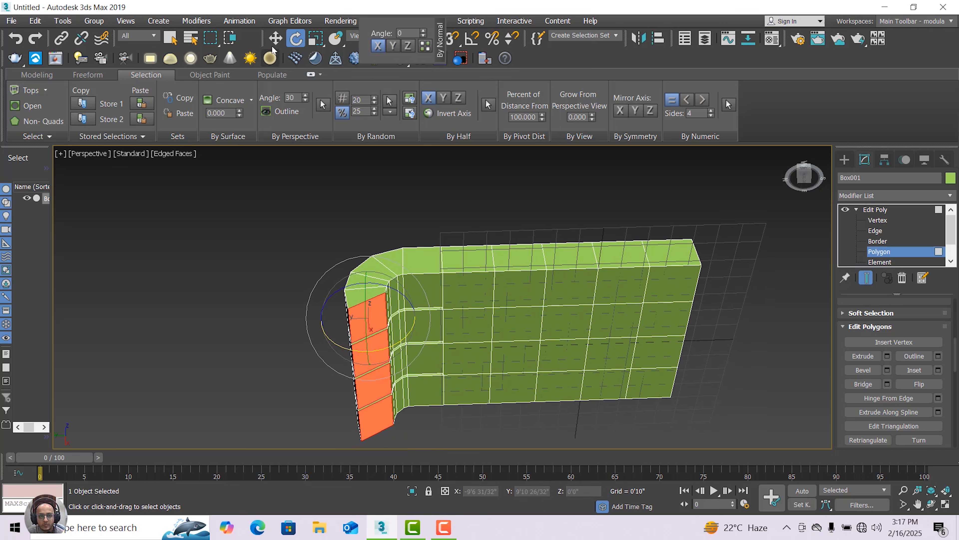
pyautogui.click(273, 37)
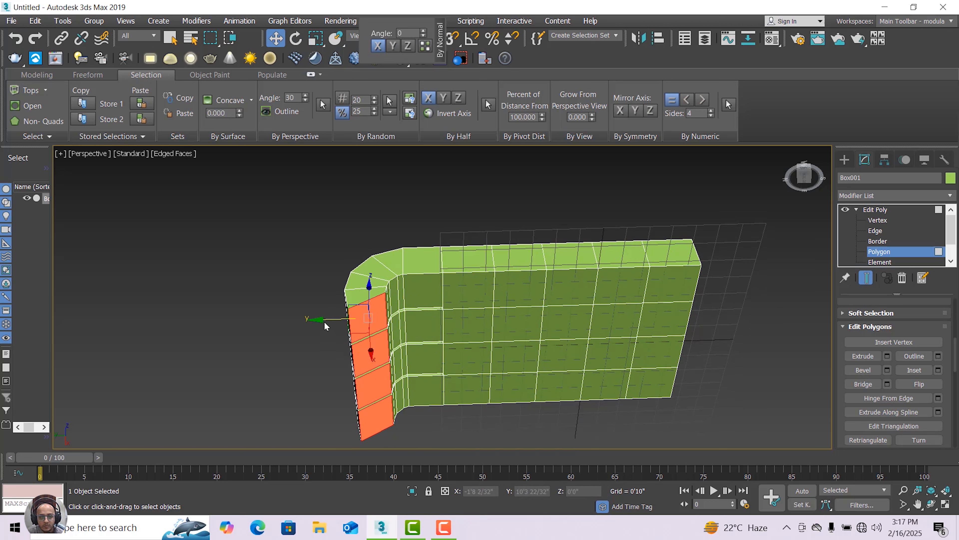
pyautogui.moveTo(325, 321); pyautogui.dragTo(334, 321)
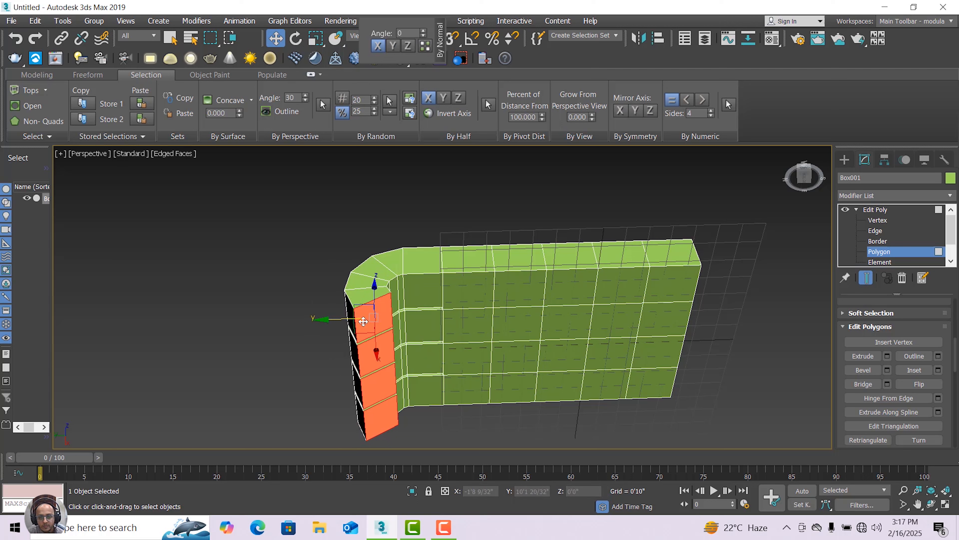
# Extrude the four inward-turned end polygons using By Polygon with a height of 0'8 4/32"
pyautogui.click(887, 357)
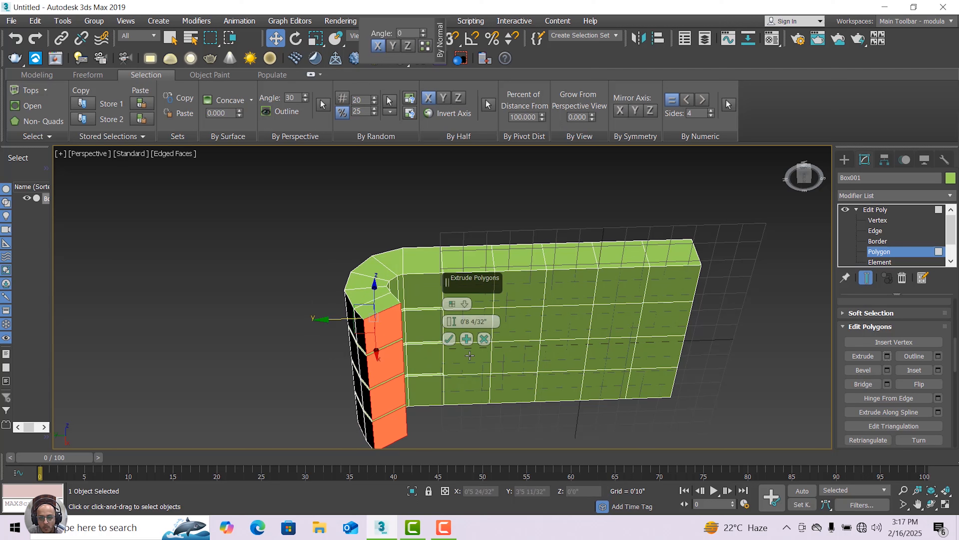
pyautogui.click(449, 339)
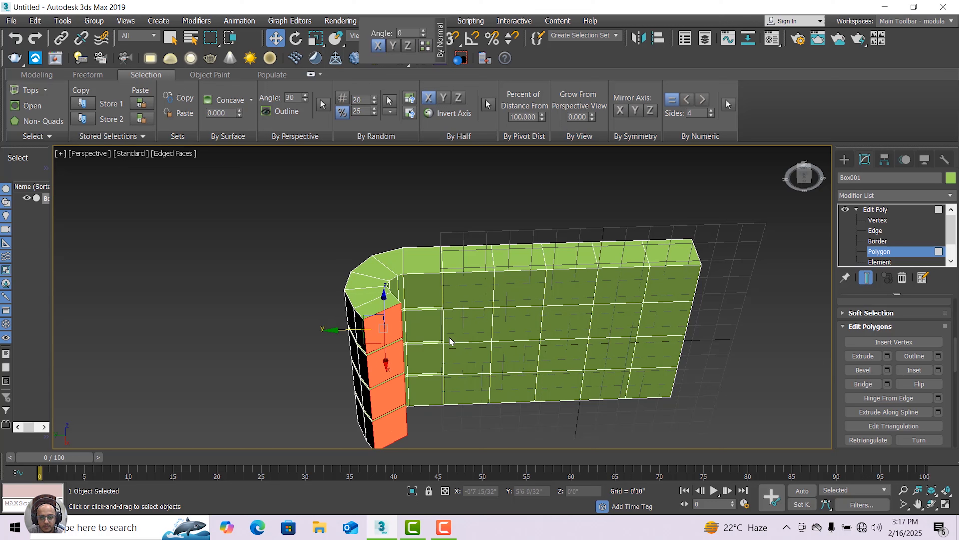
# Rotate the four newly extruded end polygons to continue the curl
pyautogui.click(296, 37)
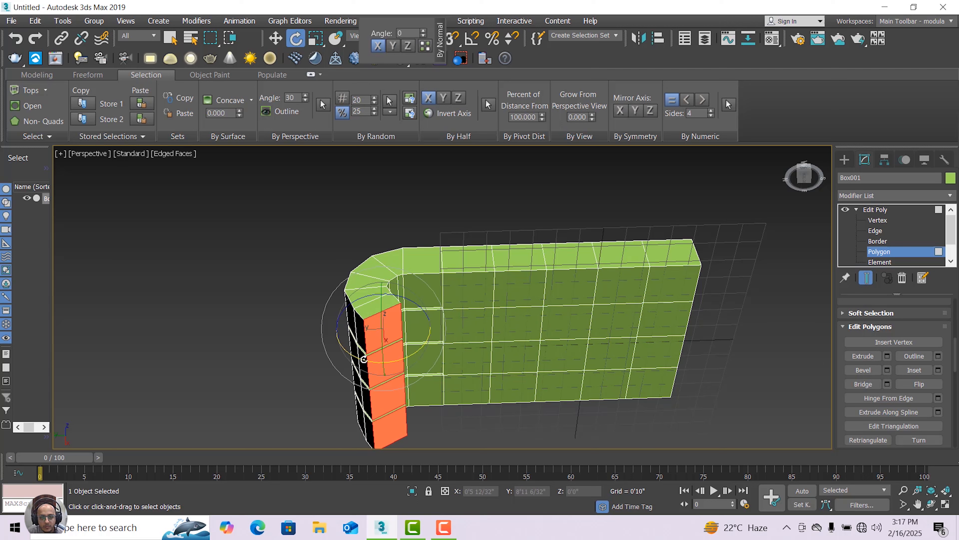